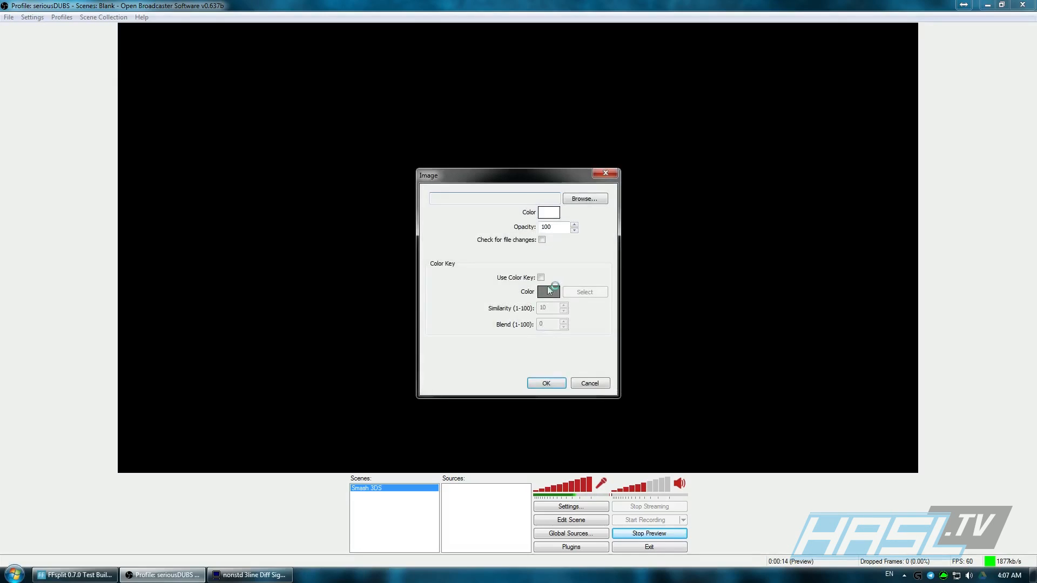
# Load overlay.png from the Smash Overlay\Overlays folder as the image for the Overlay source.
pyautogui.moveTo(499, 181); pyautogui.dragTo(489, 174)
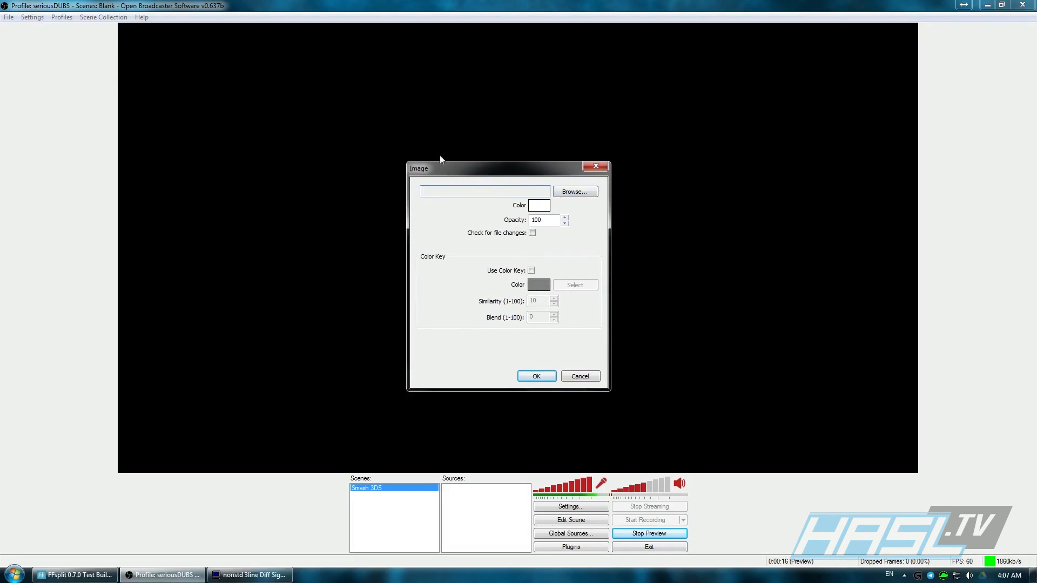
pyautogui.click(586, 195)
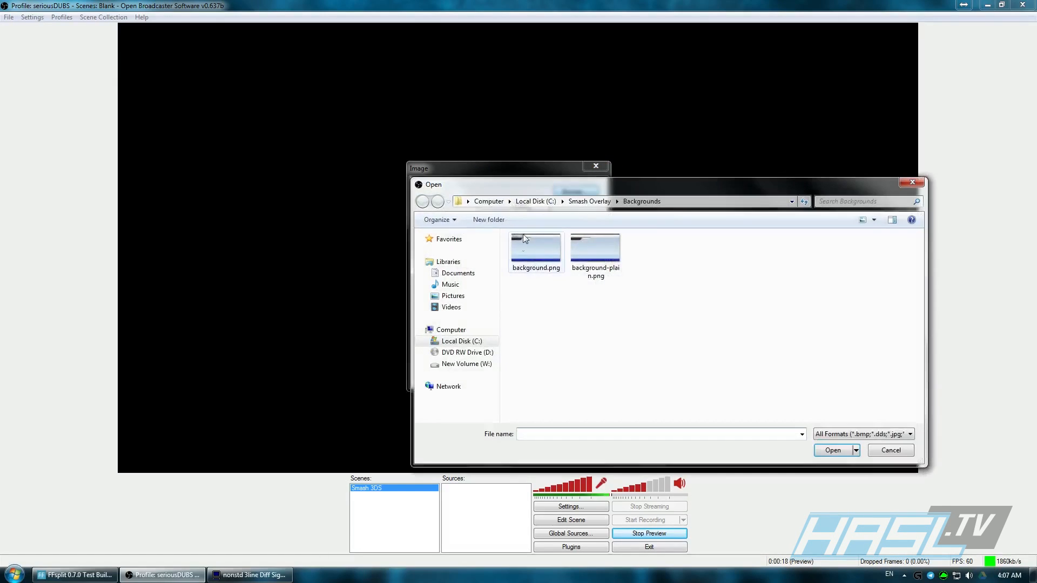
pyautogui.click(592, 201)
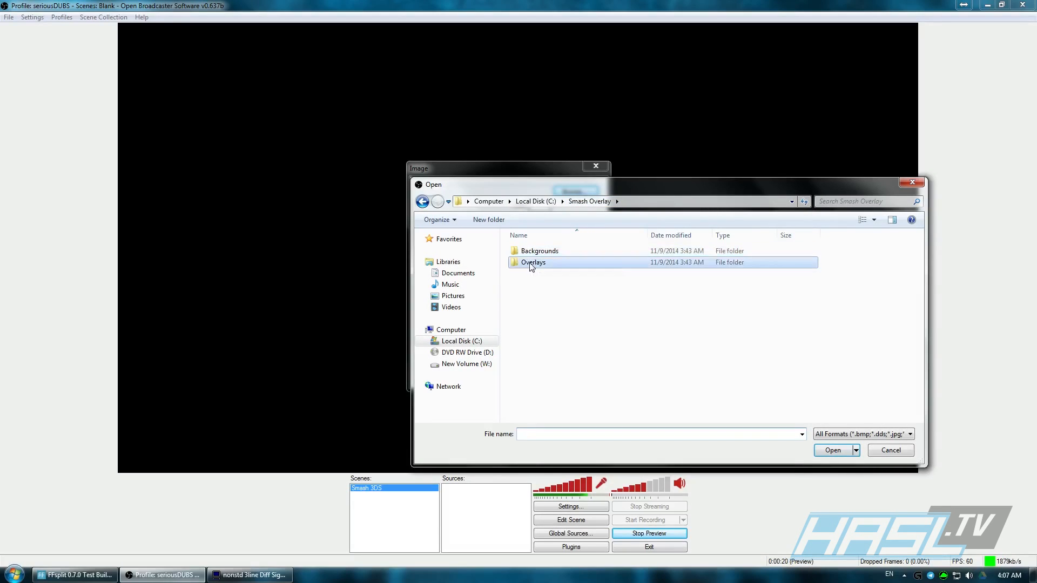
pyautogui.doubleClick(528, 264)
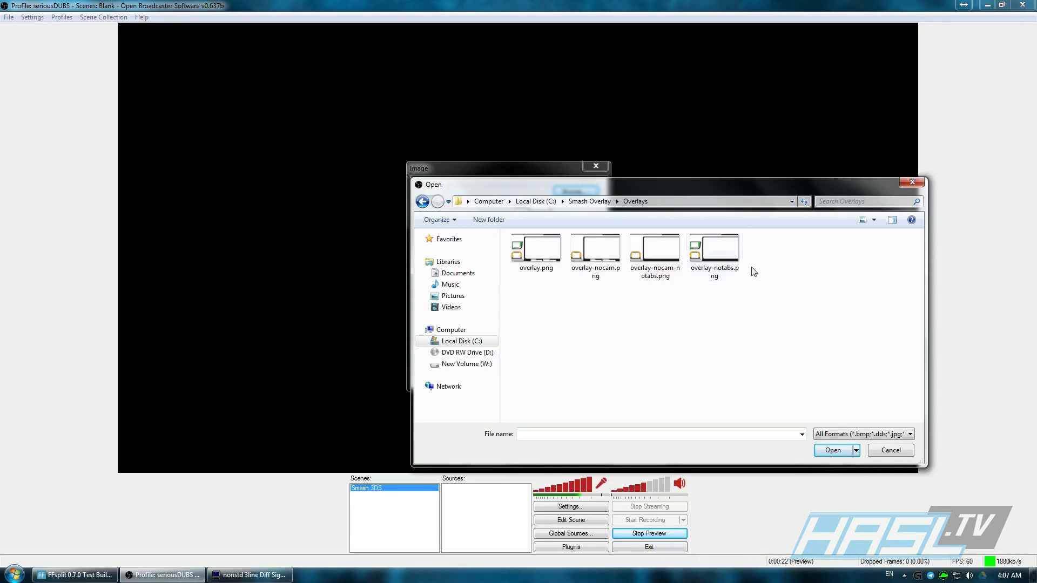
pyautogui.click(547, 258)
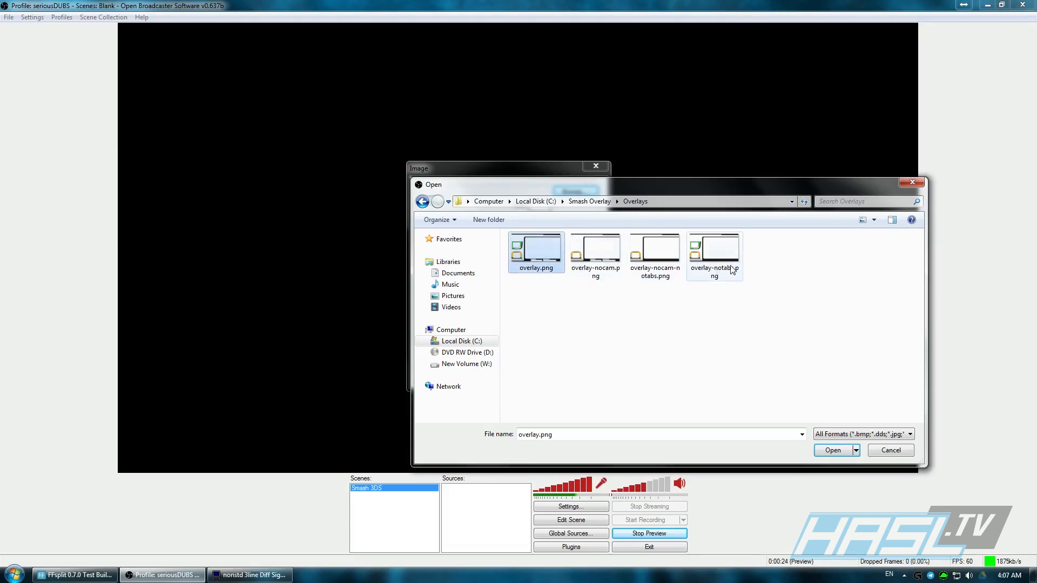
pyautogui.doubleClick(542, 264)
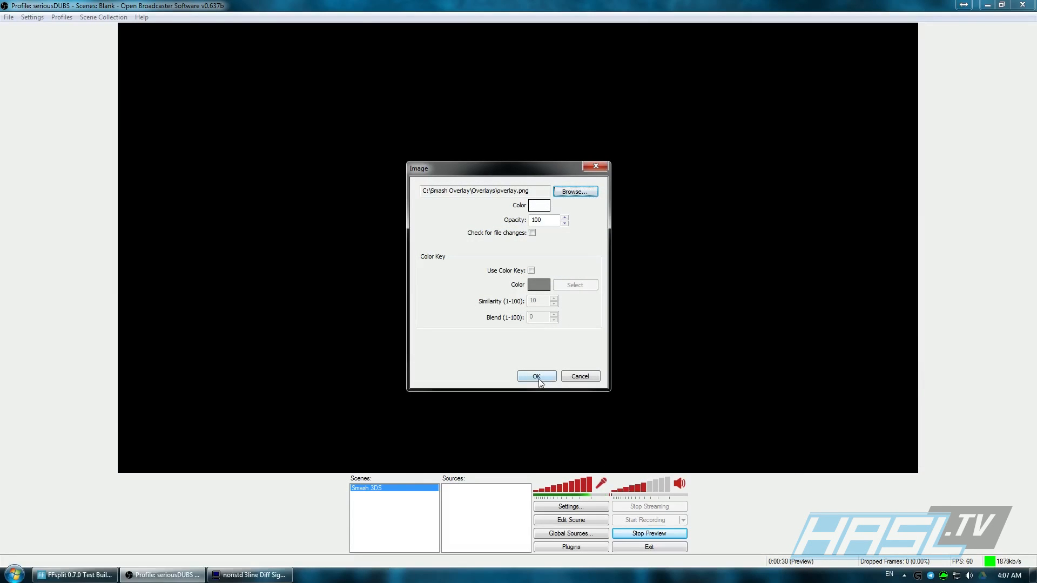
pyautogui.click(537, 376)
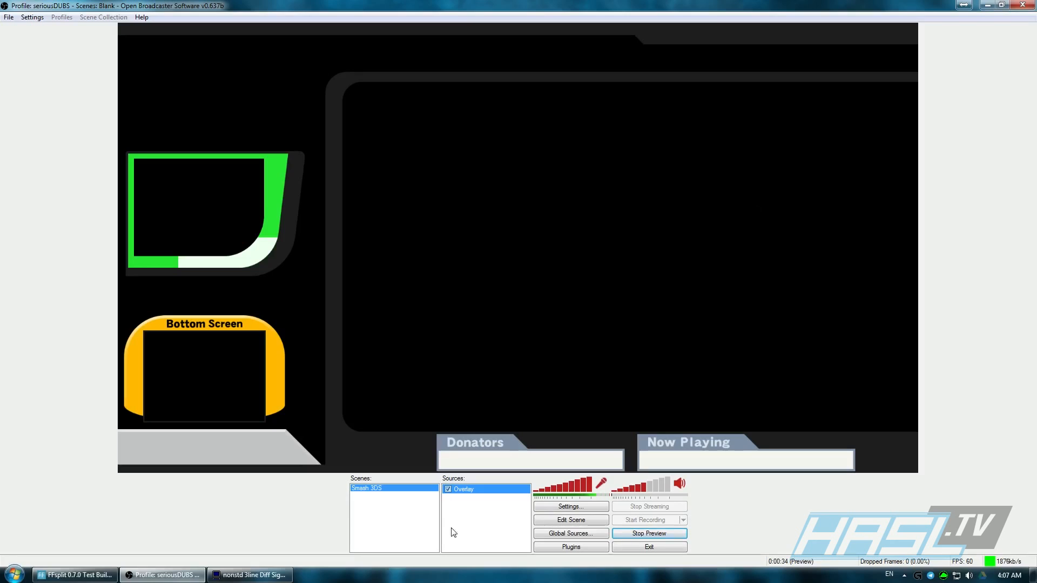
# Add an image source named "Background" to the Smash 3DS scene.
pyautogui.rightClick(472, 522)
pyautogui.moveTo(507, 526)
pyautogui.click(566, 478)
pyautogui.write('Background')
pyautogui.press('Return')
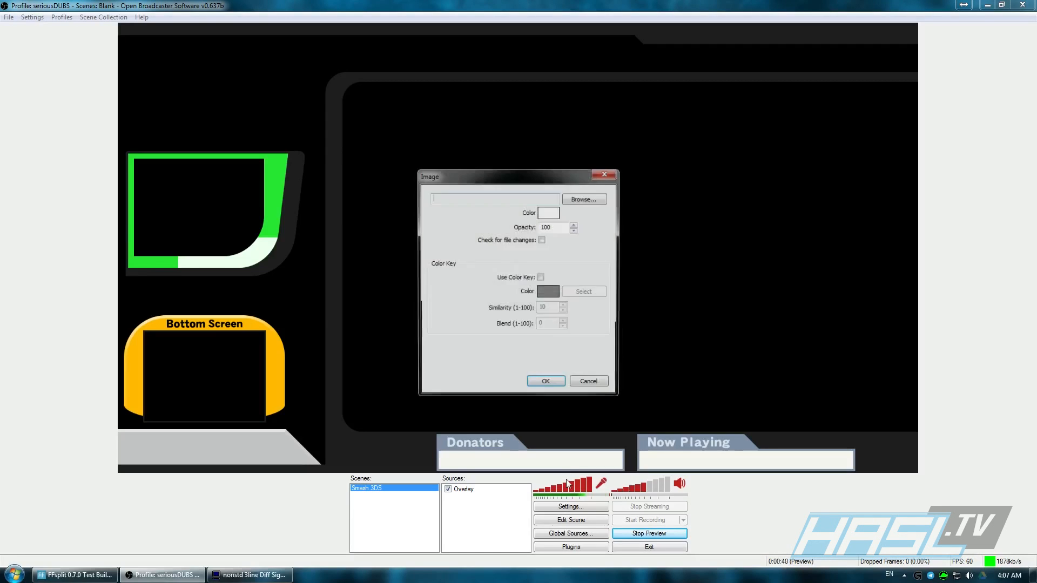
# Load background.png from the Smash Overlay\Backgrounds folder as the Background source's image.
pyautogui.click(589, 199)
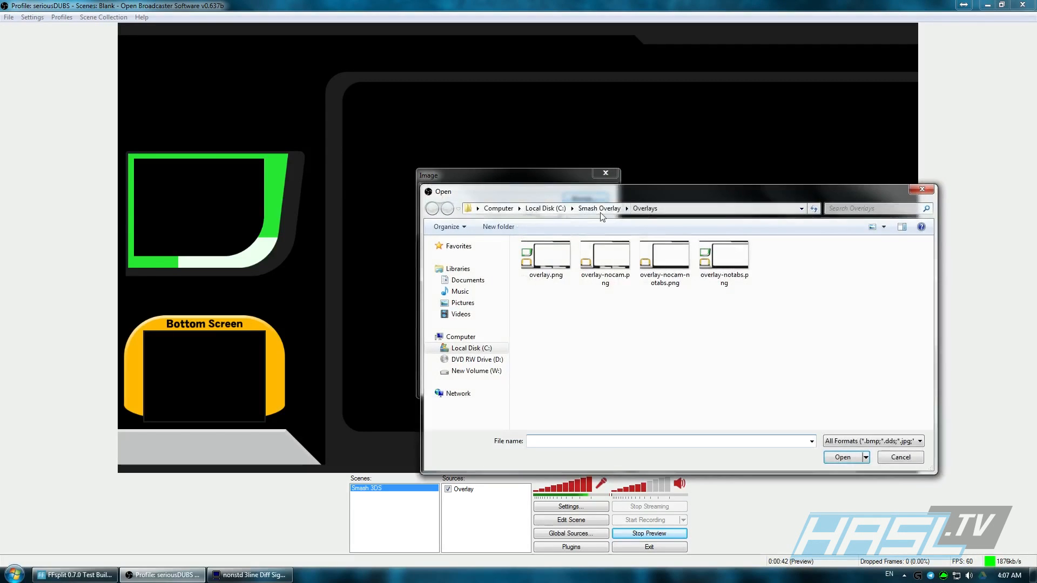
pyautogui.click(600, 209)
pyautogui.doubleClick(565, 260)
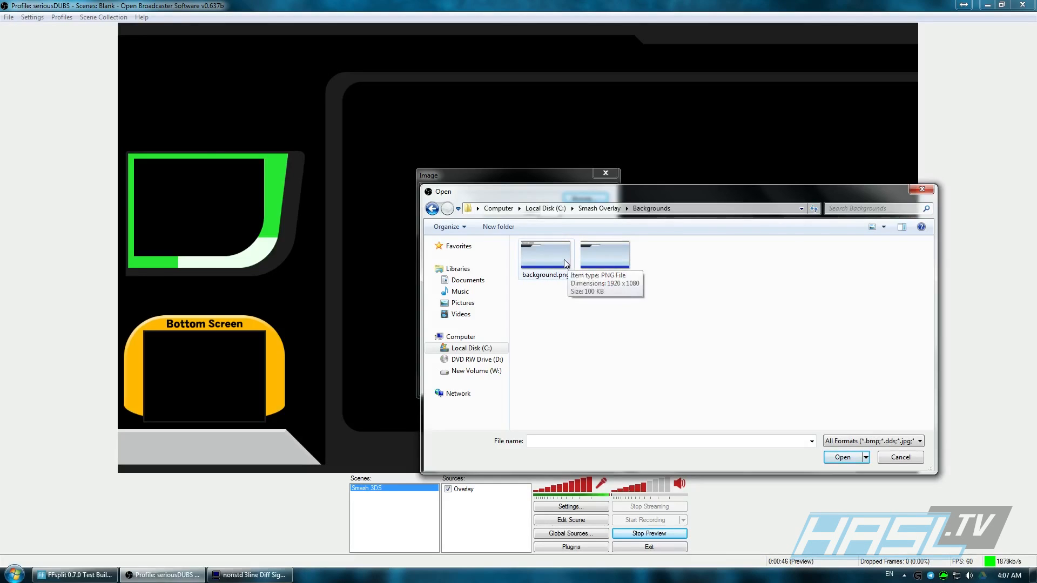
pyautogui.click(560, 264)
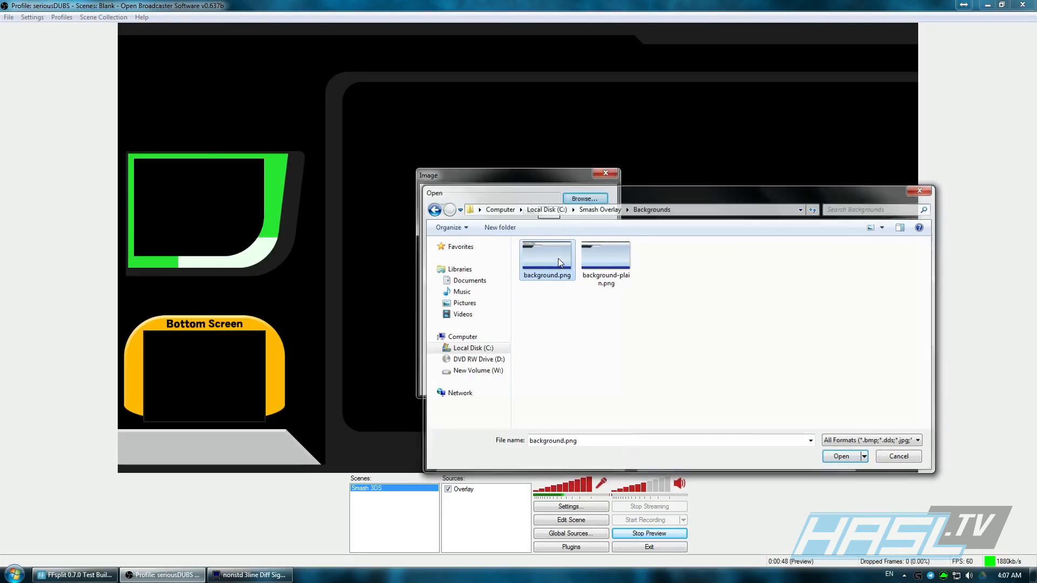
pyautogui.doubleClick(558, 260)
pyautogui.click(550, 386)
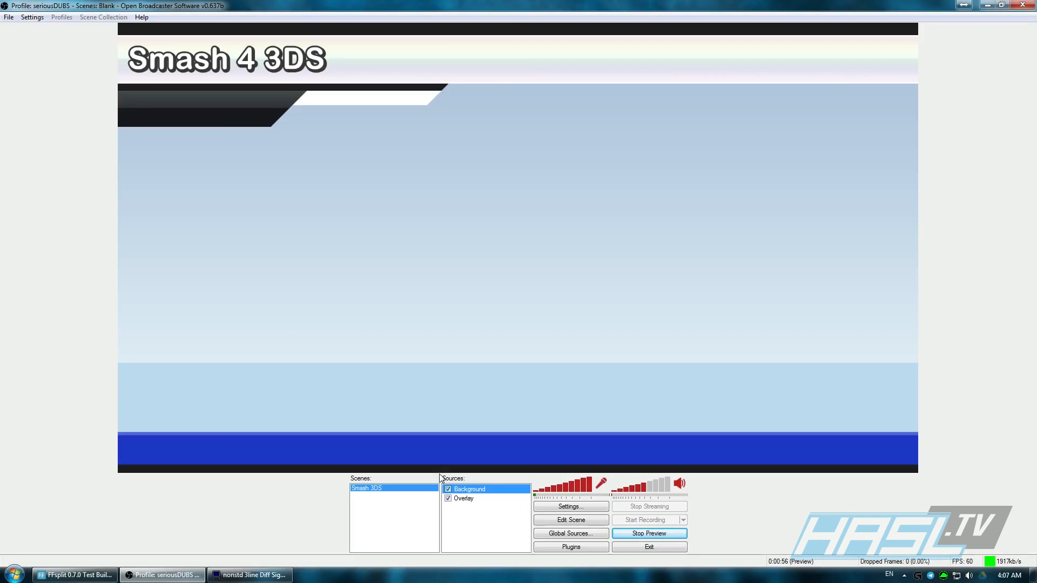
# Move the Background source below the Overlay source in the scene's source order.
pyautogui.rightClick(477, 488)
pyautogui.click(480, 526)
pyautogui.click(464, 491)
pyautogui.rightClick(465, 490)
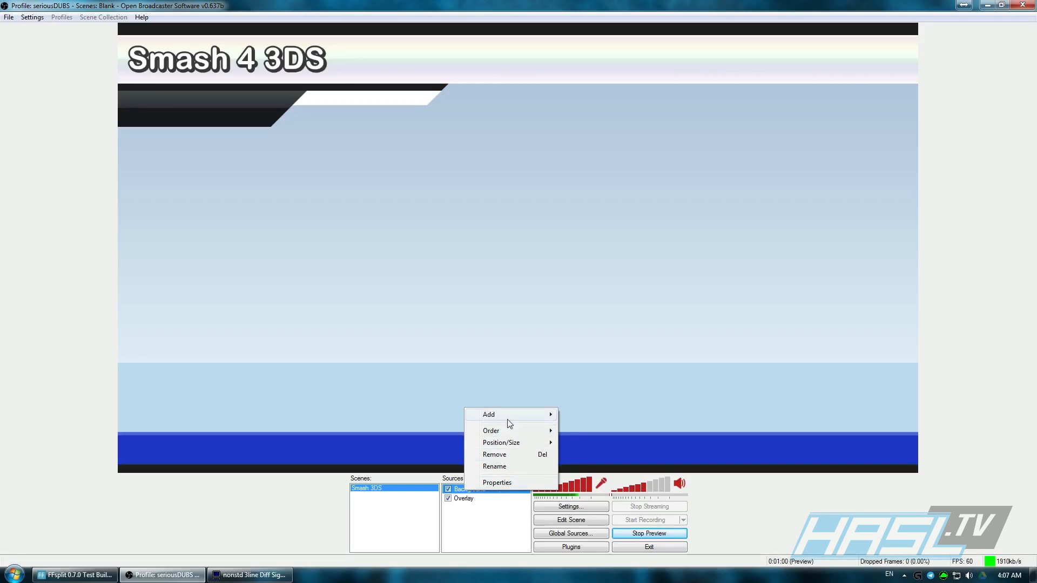
pyautogui.moveTo(533, 435)
pyautogui.click(599, 473)
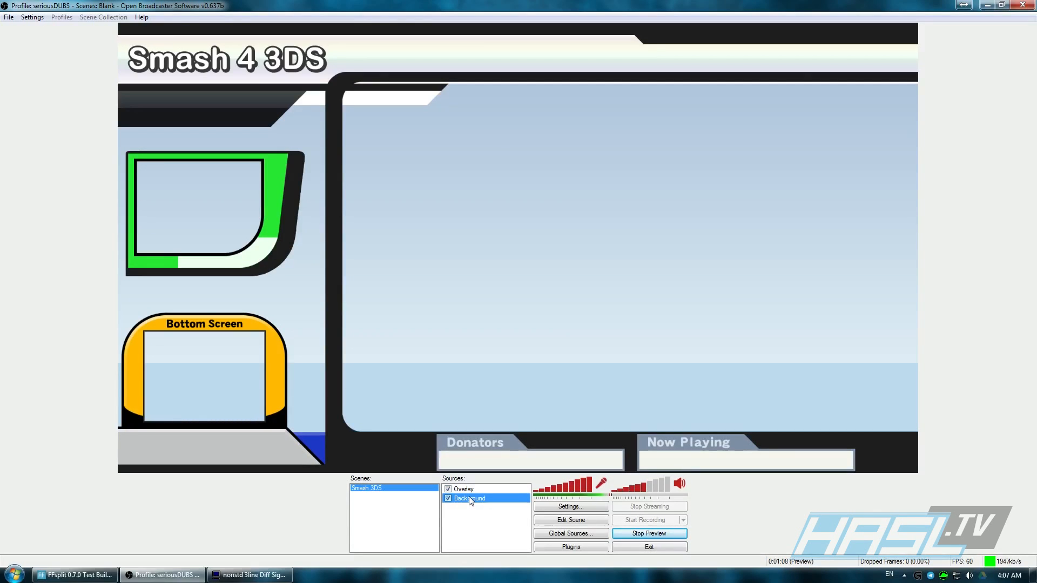
pyautogui.hotkey('ctrl', 'Up')
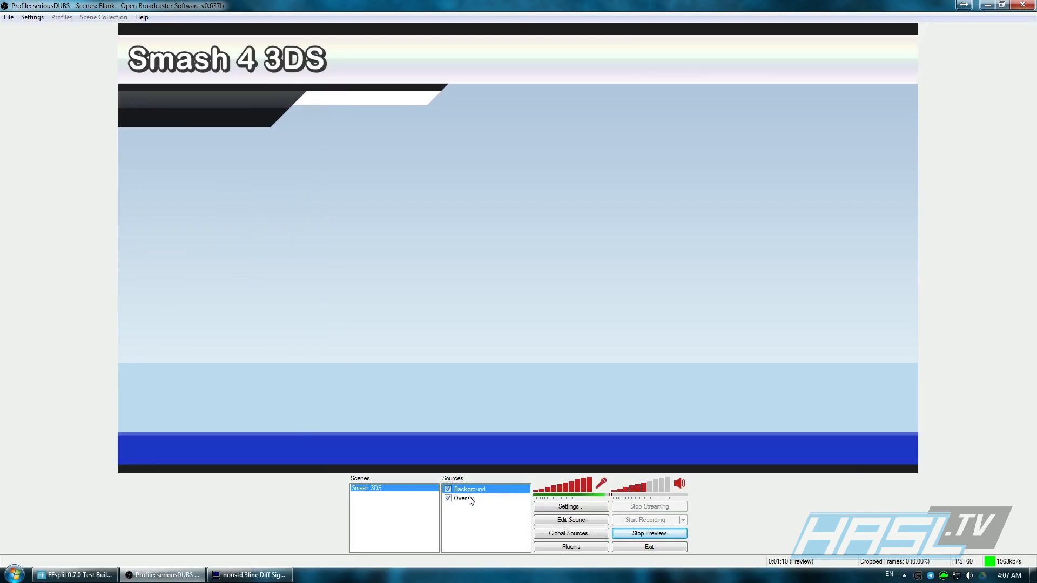
pyautogui.hotkey('ctrl', 'Down')
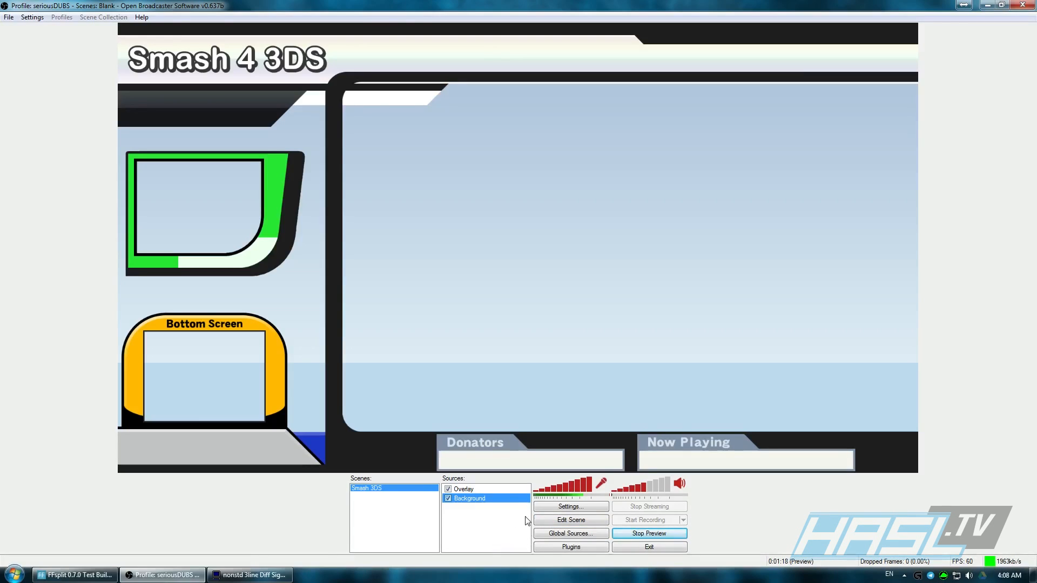
pyautogui.rightClick(498, 519)
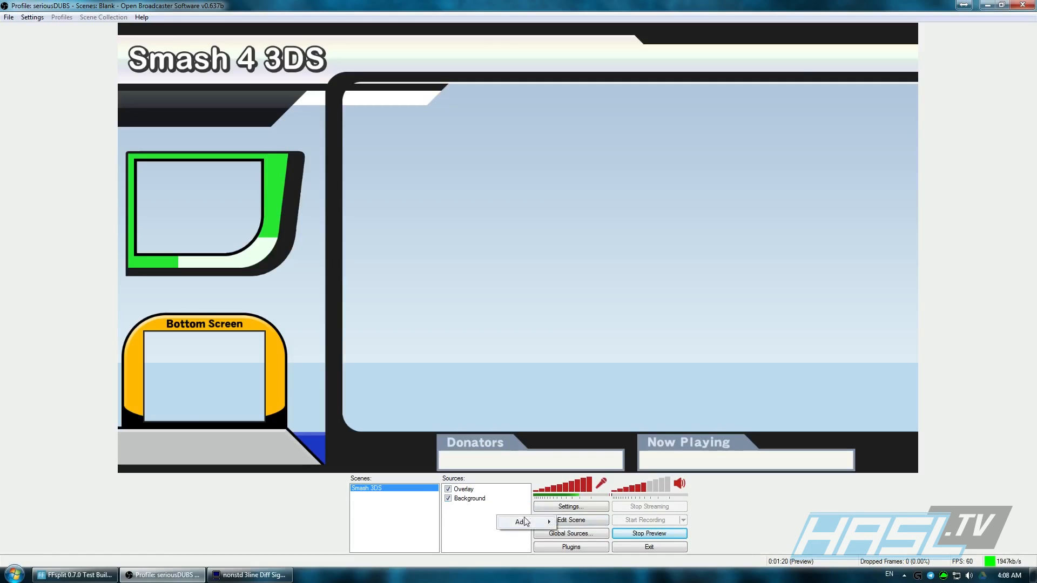
pyautogui.moveTo(526, 523)
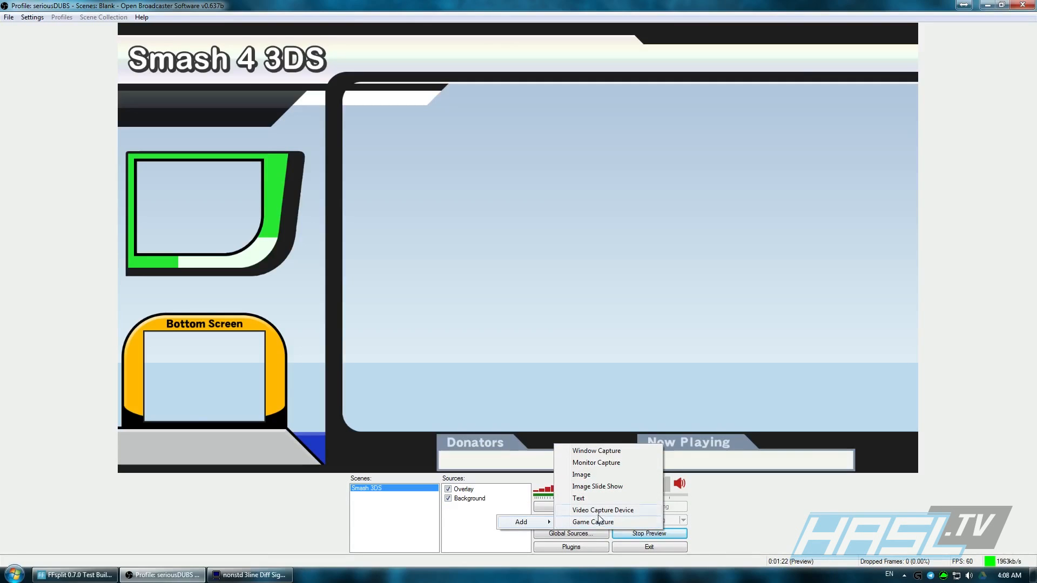
pyautogui.click(487, 530)
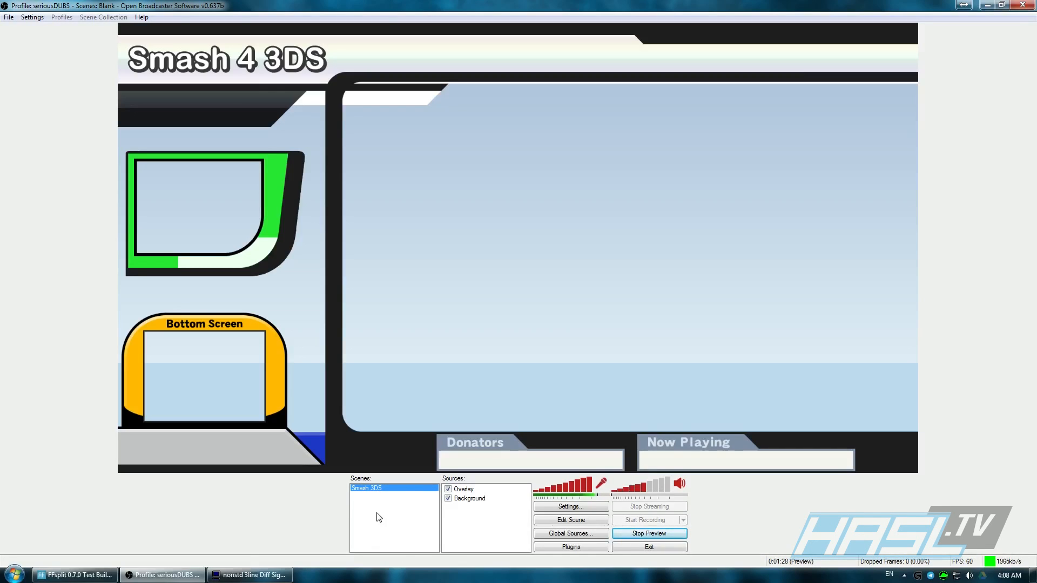
# Add a video capture device source named "Webcam" directly to the Smash 3DS scene.
pyautogui.rightClick(471, 523)
pyautogui.moveTo(496, 530)
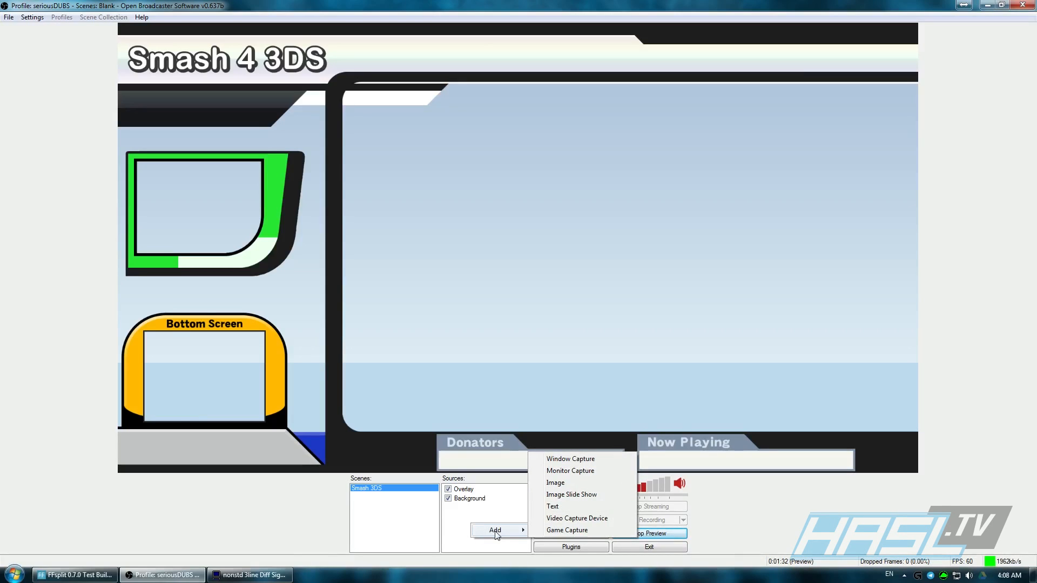
pyautogui.click(577, 518)
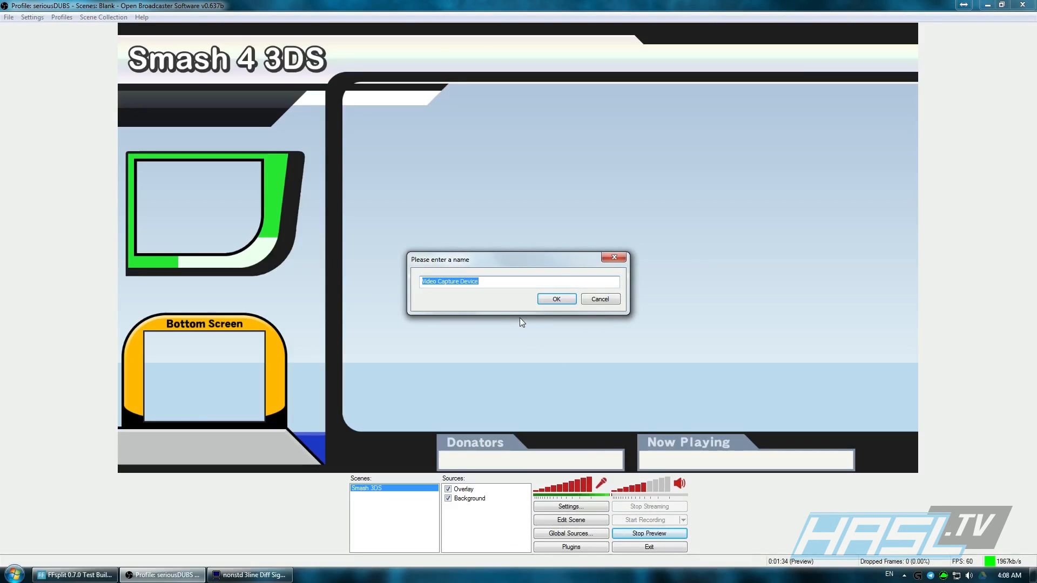
pyautogui.write('WE')
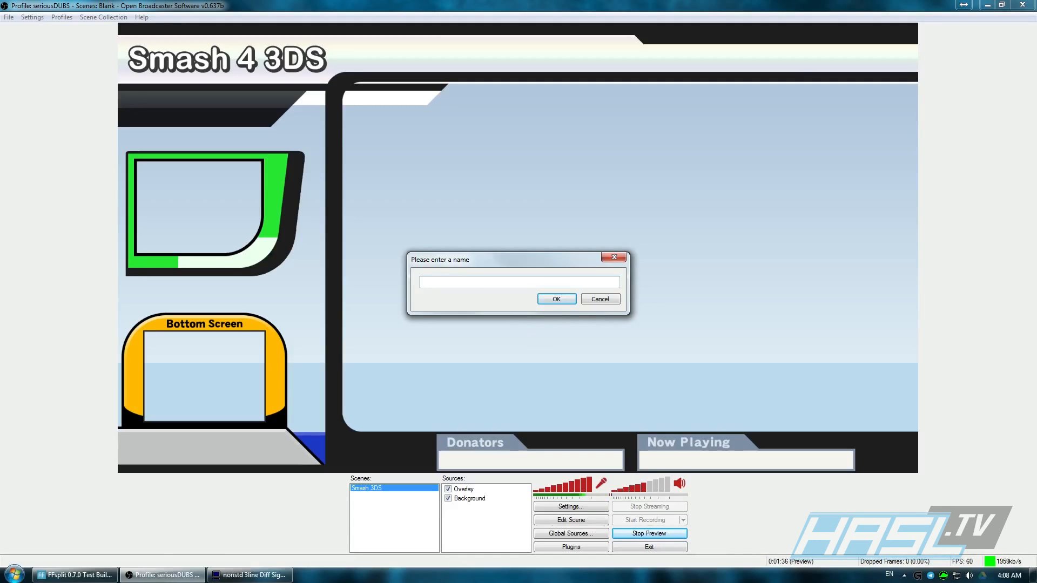
pyautogui.press('Return')
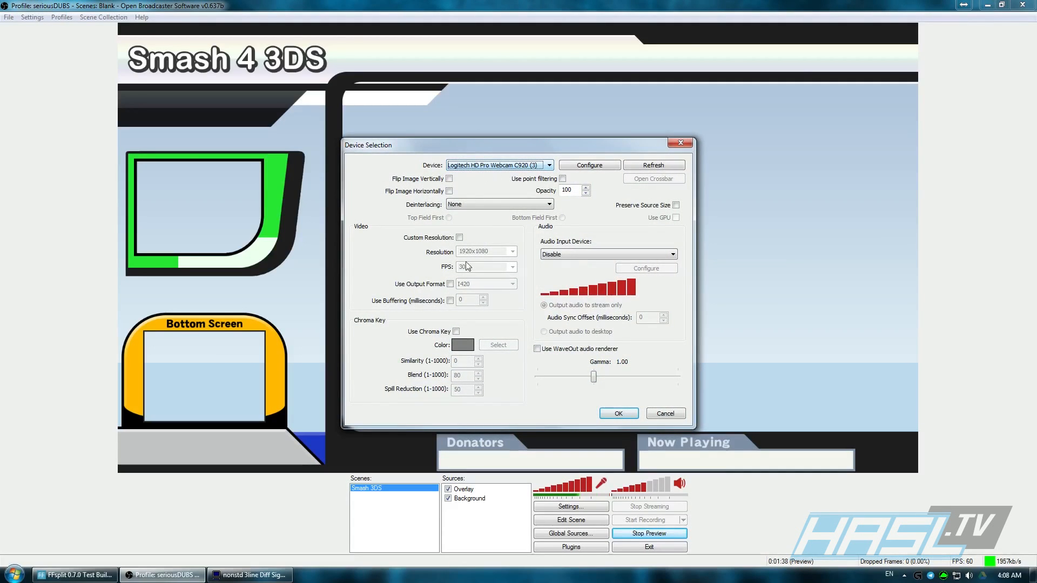
# Give the scene's Webcam source a custom resolution of 960x720 and accept the device settings.
pyautogui.click(459, 238)
pyautogui.click(512, 251)
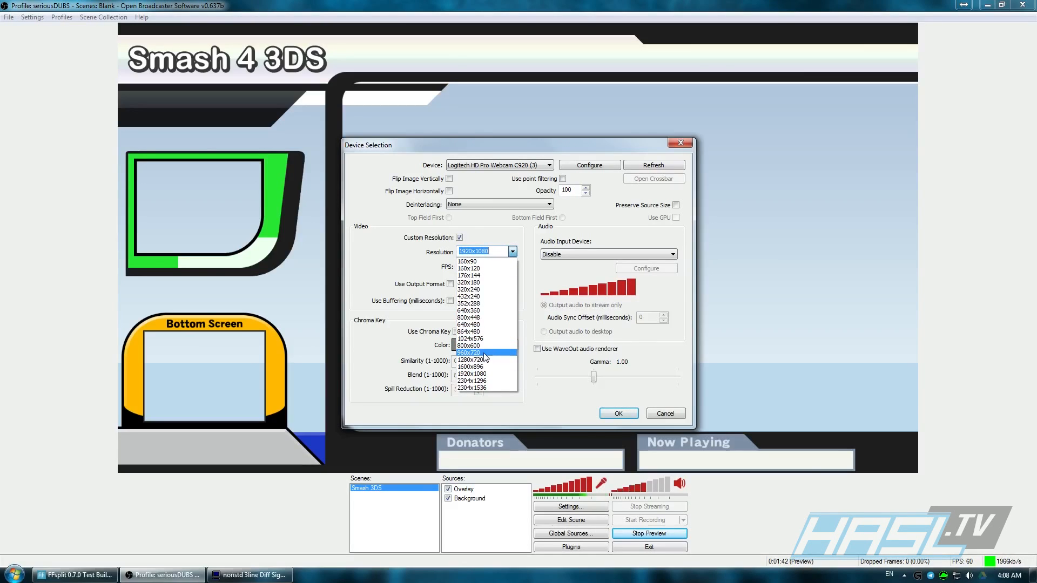
pyautogui.click(485, 353)
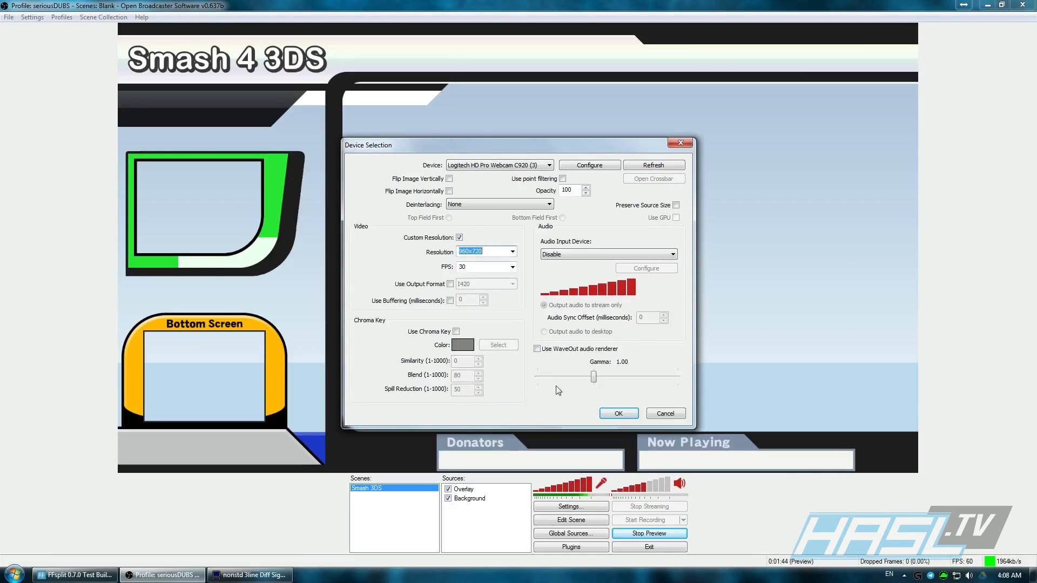
pyautogui.click(610, 415)
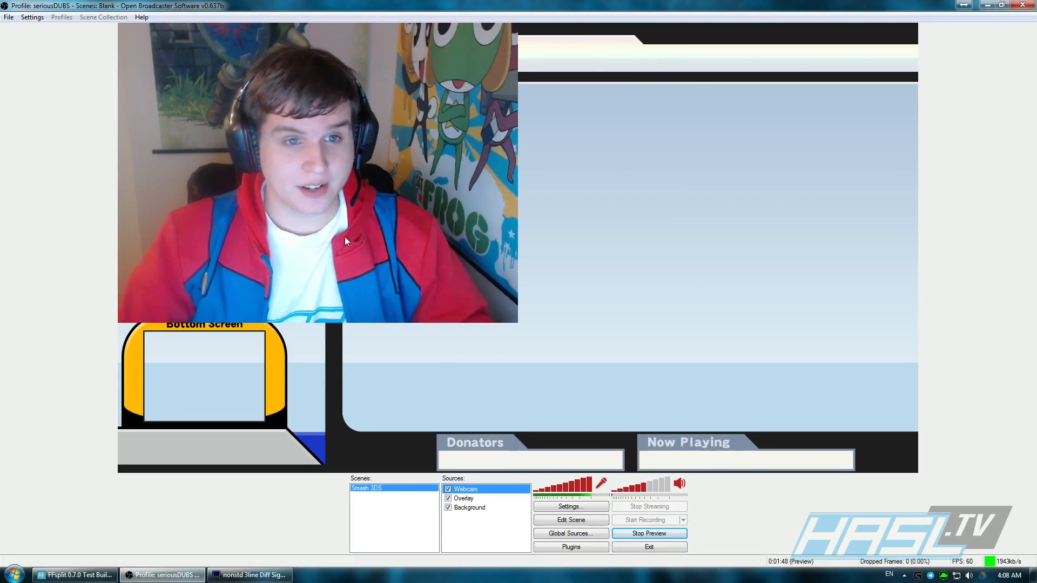
# Remove the Webcam source from the Smash 3DS scene.
pyautogui.rightClick(474, 489)
pyautogui.click(521, 457)
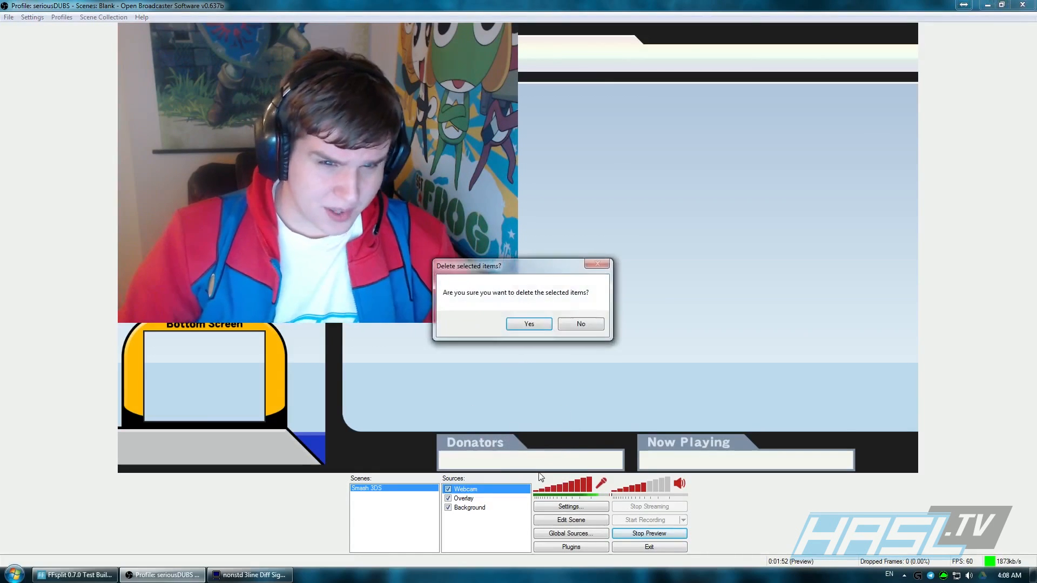
pyautogui.click(529, 323)
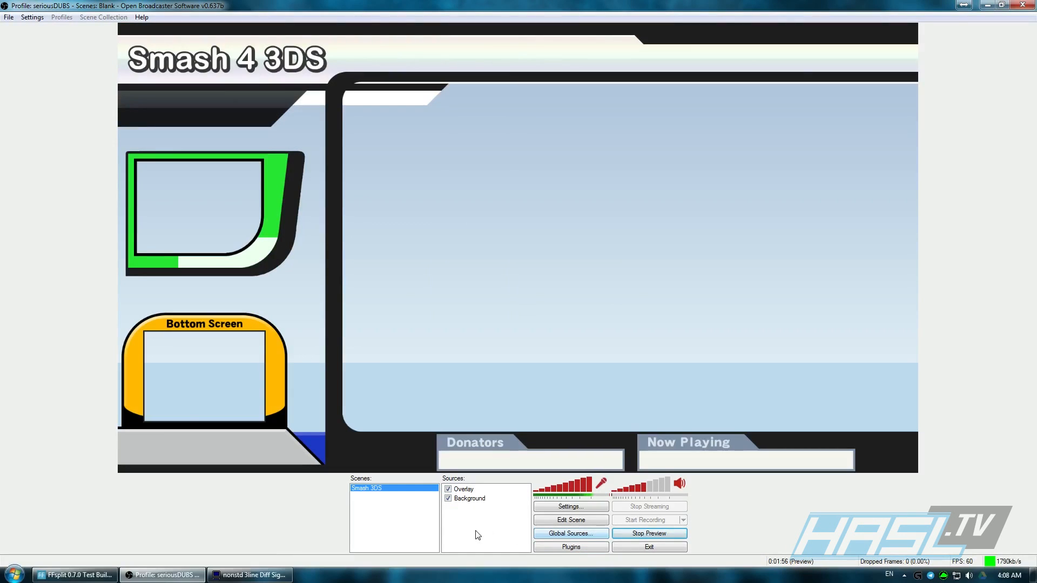
# Add a video capture device named "Webcam" to the global sources.
pyautogui.click(565, 534)
pyautogui.click(577, 215)
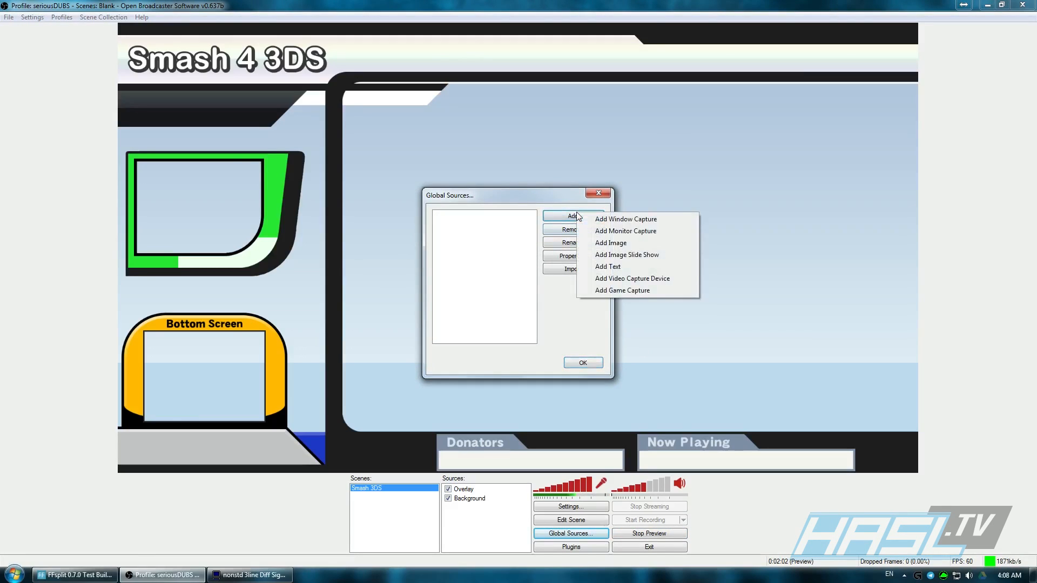
pyautogui.click(635, 279)
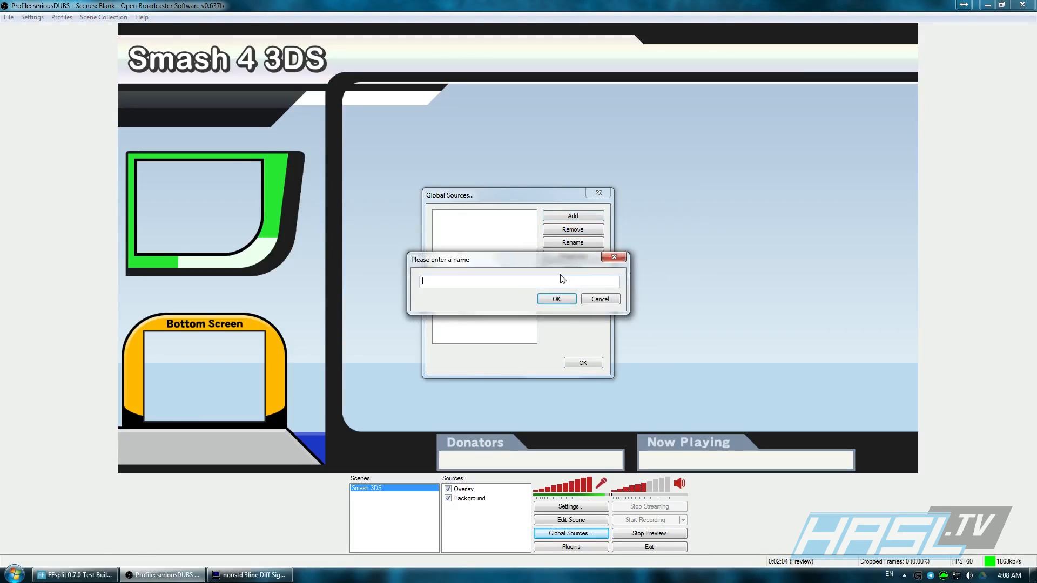
pyautogui.write('Webcam')
pyautogui.press('Return')
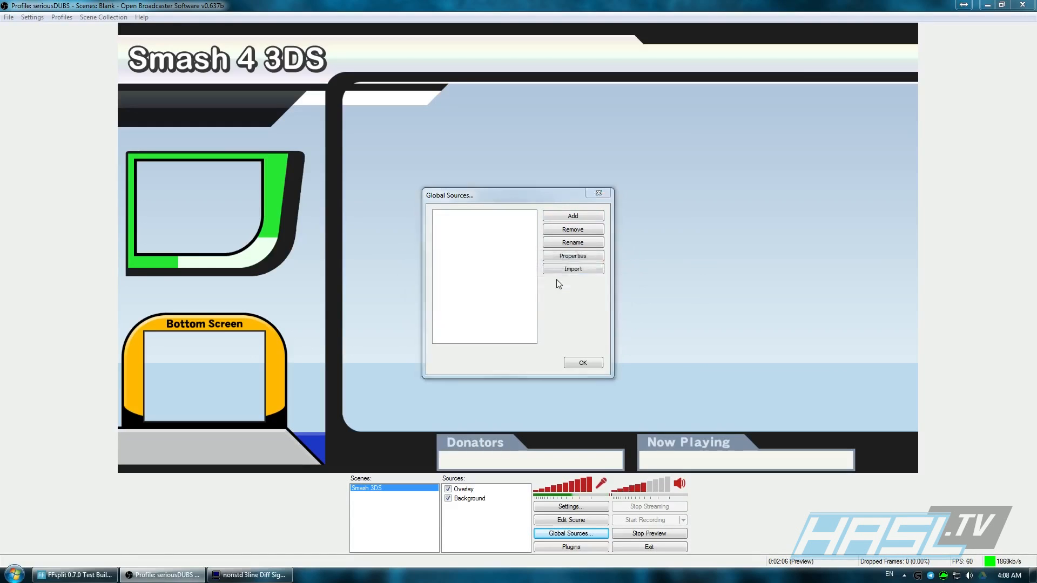
# Give the global Webcam source a custom resolution of 960x720 and close the global sources.
pyautogui.click(459, 237)
pyautogui.click(512, 252)
pyautogui.click(482, 353)
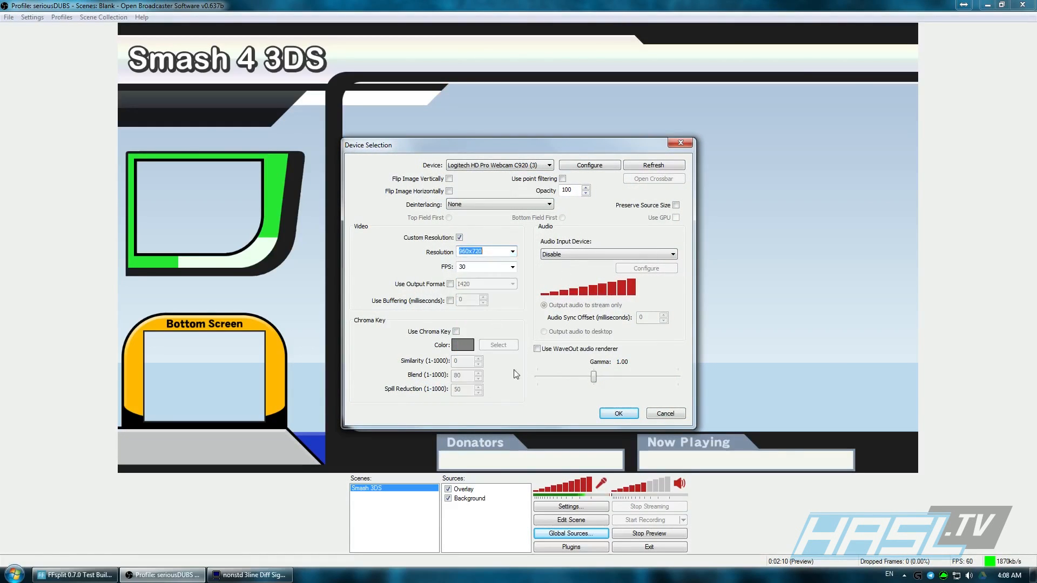
pyautogui.click(617, 413)
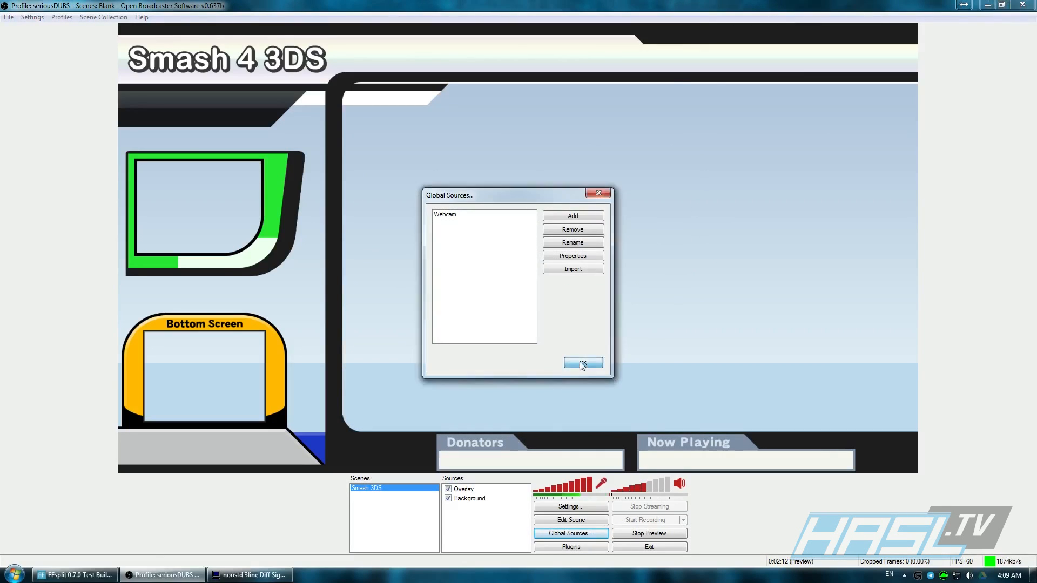
pyautogui.click(587, 365)
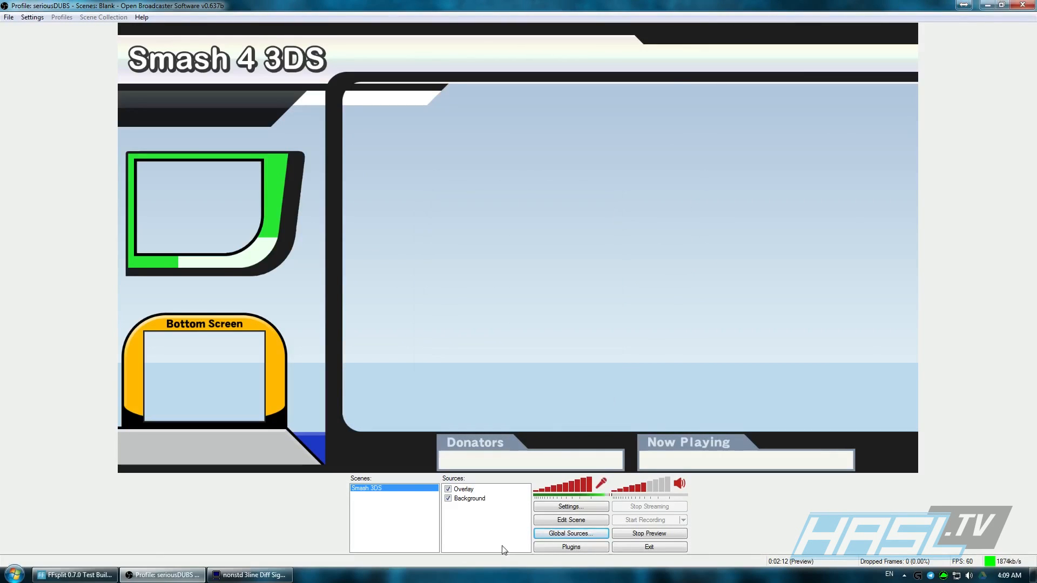
# Add the global Webcam source to the Smash 3DS scene, keeping the name "Webcam".
pyautogui.rightClick(484, 522)
pyautogui.moveTo(497, 527)
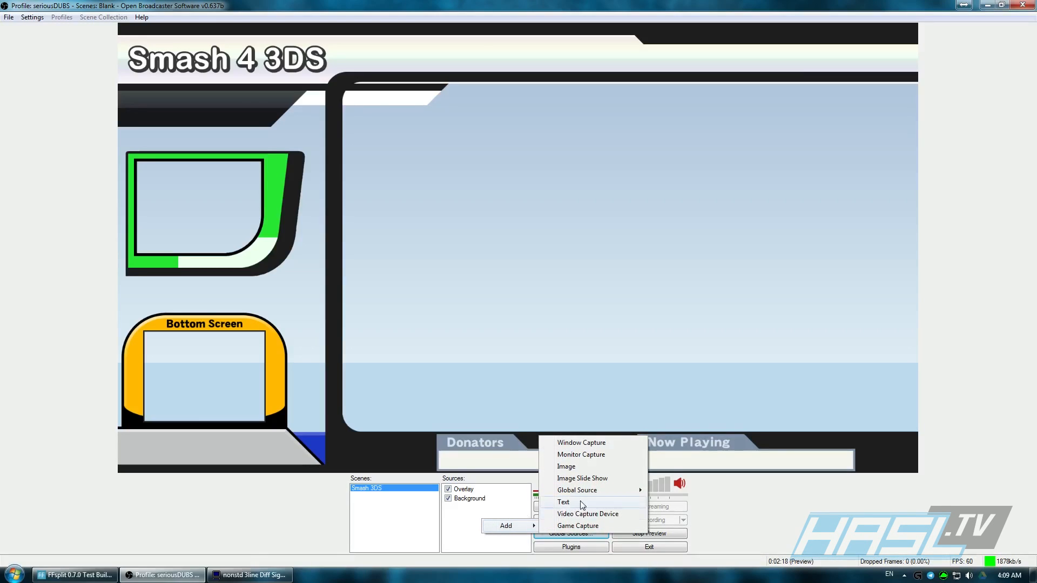
pyautogui.moveTo(590, 495)
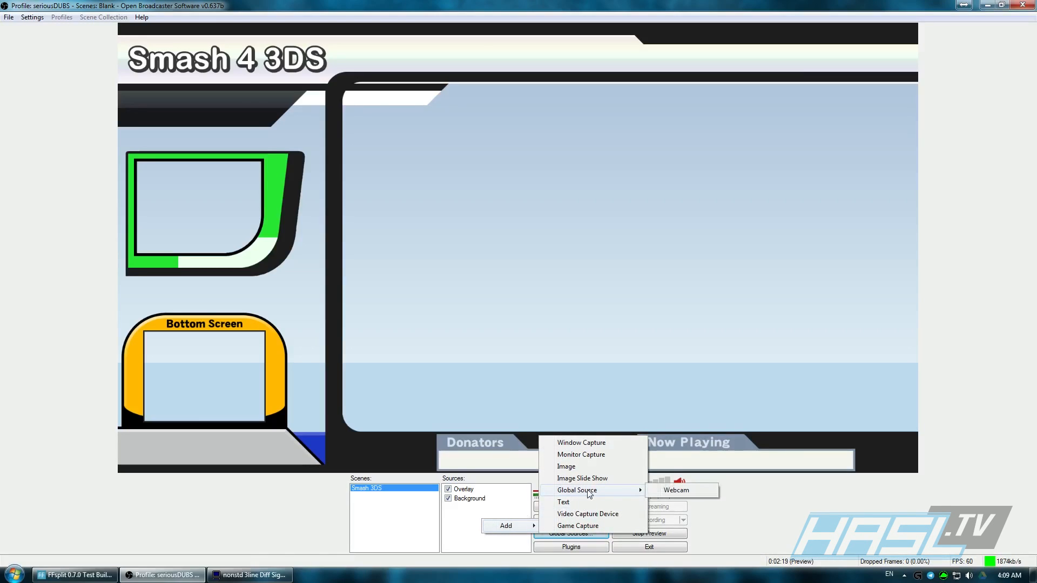
pyautogui.click(677, 490)
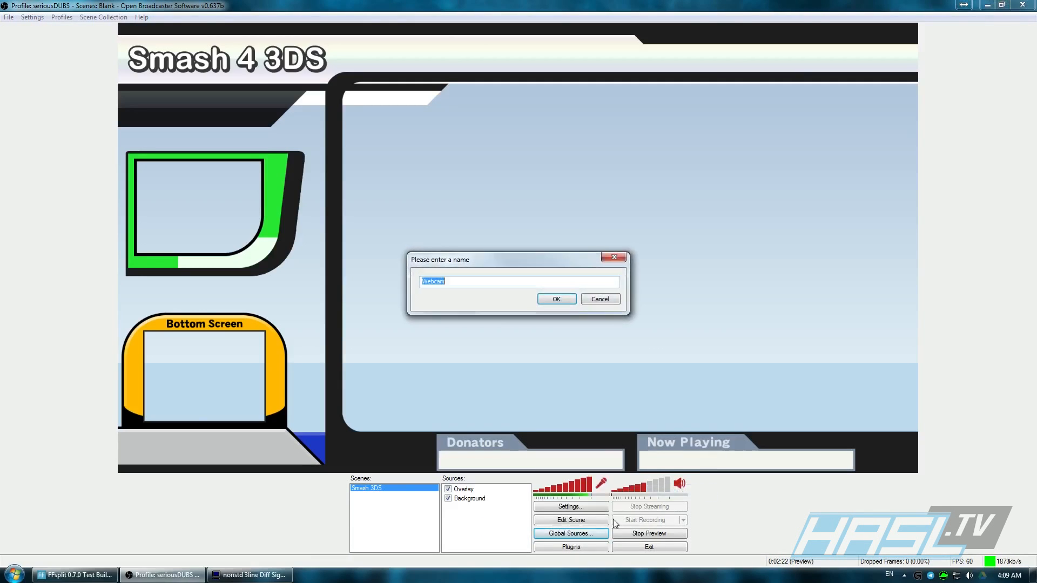
pyautogui.click(557, 298)
# Enable scene editing, then scale and move the webcam image to fit the window of the green frame.
pyautogui.click(586, 521)
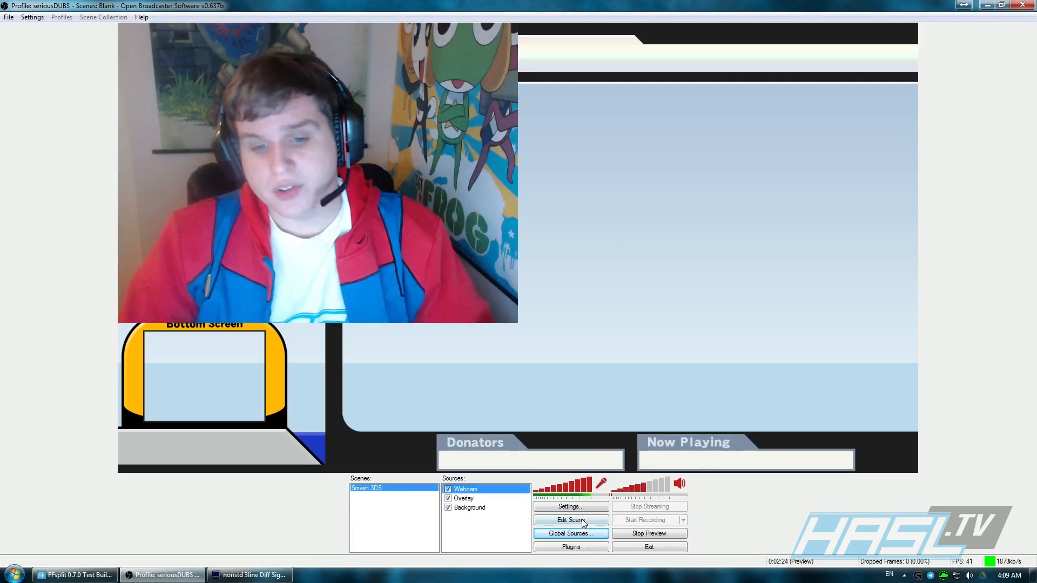
pyautogui.moveTo(514, 322); pyautogui.dragTo(324, 173)
pyautogui.moveTo(243, 124); pyautogui.dragTo(255, 260)
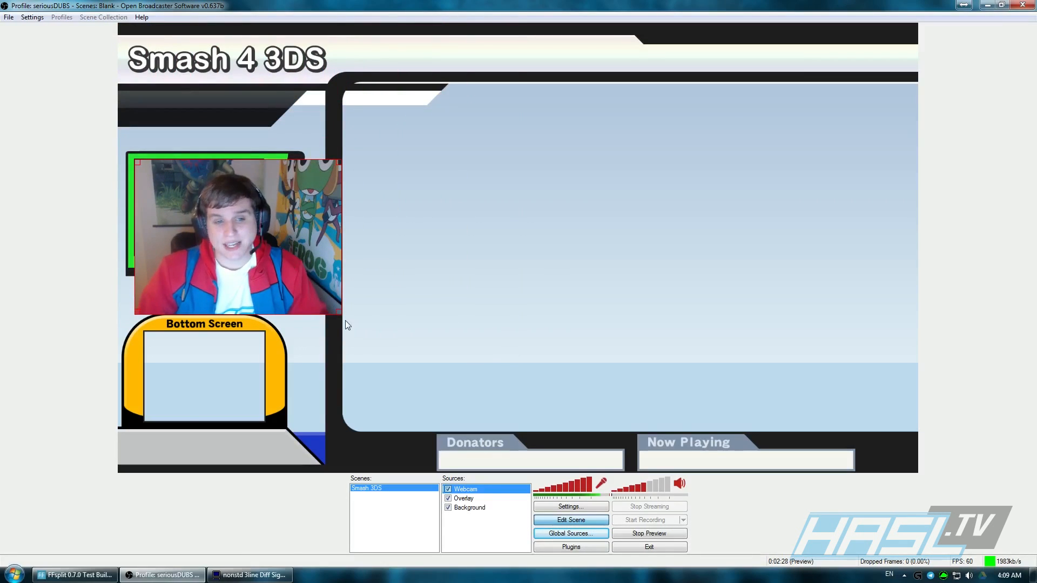
pyautogui.moveTo(340, 314); pyautogui.dragTo(254, 254)
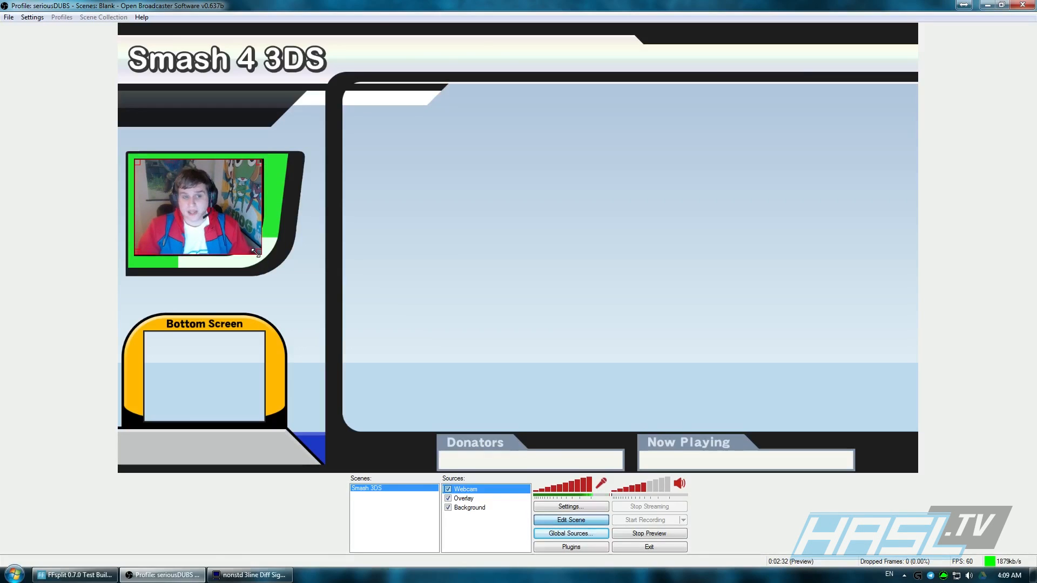
# Reorder the Webcam source so it sits between Overlay and Background, and deselect it.
pyautogui.hotkey('ctrl', 'Down')
pyautogui.hotkey('ctrl', 'Down')
pyautogui.hotkey('ctrl', 'Up')
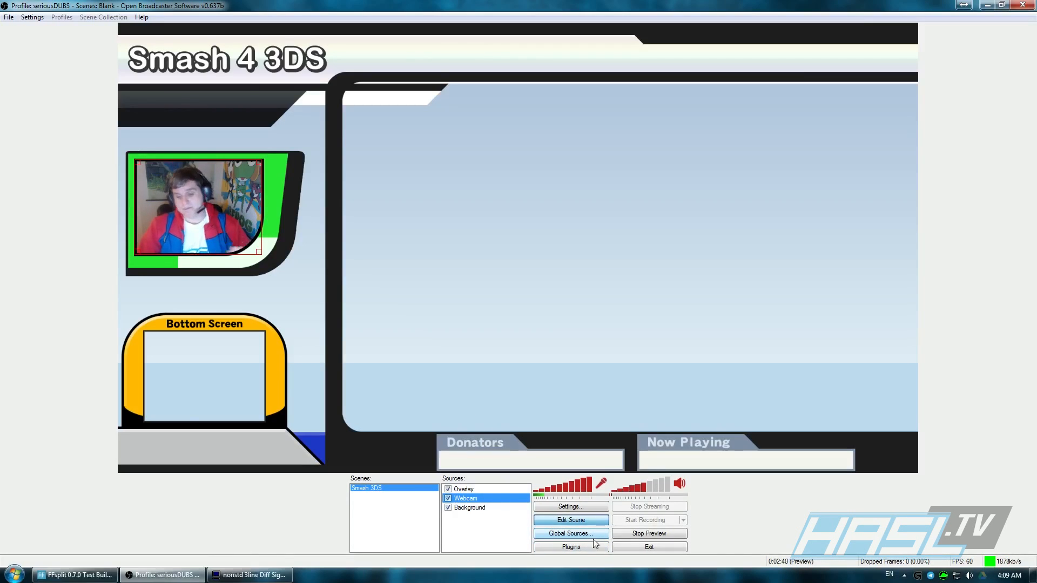
pyautogui.rightClick(478, 533)
pyautogui.click(473, 540)
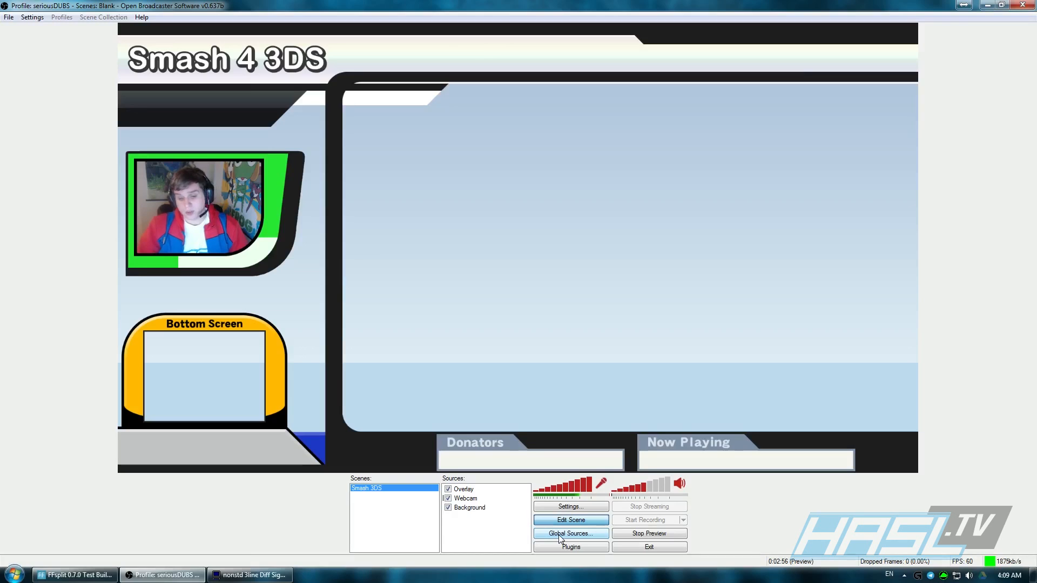
# Add a text source named "Donators" to the global sources.
pyautogui.click(559, 535)
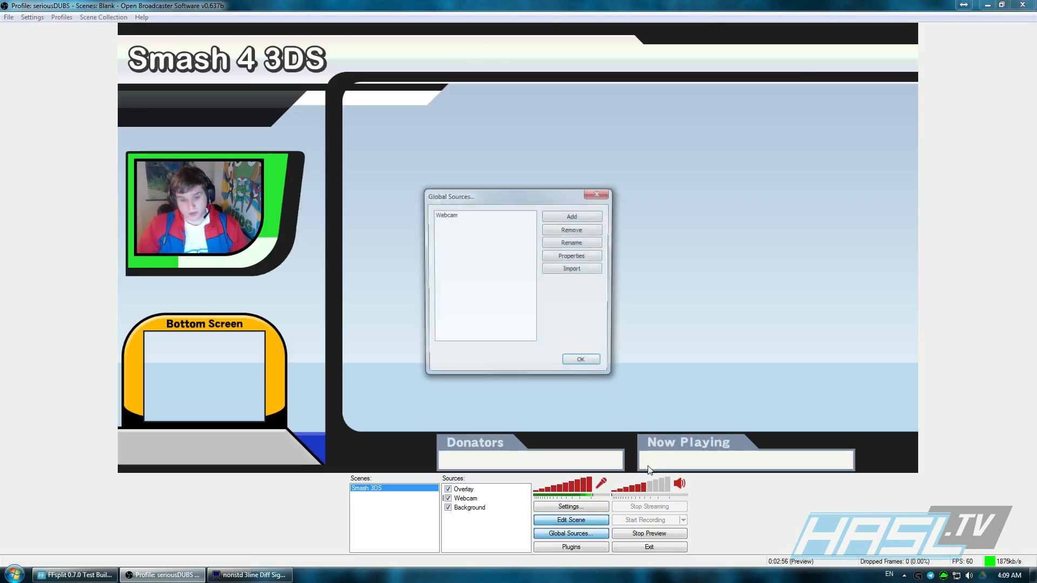
pyautogui.click(571, 216)
pyautogui.click(595, 268)
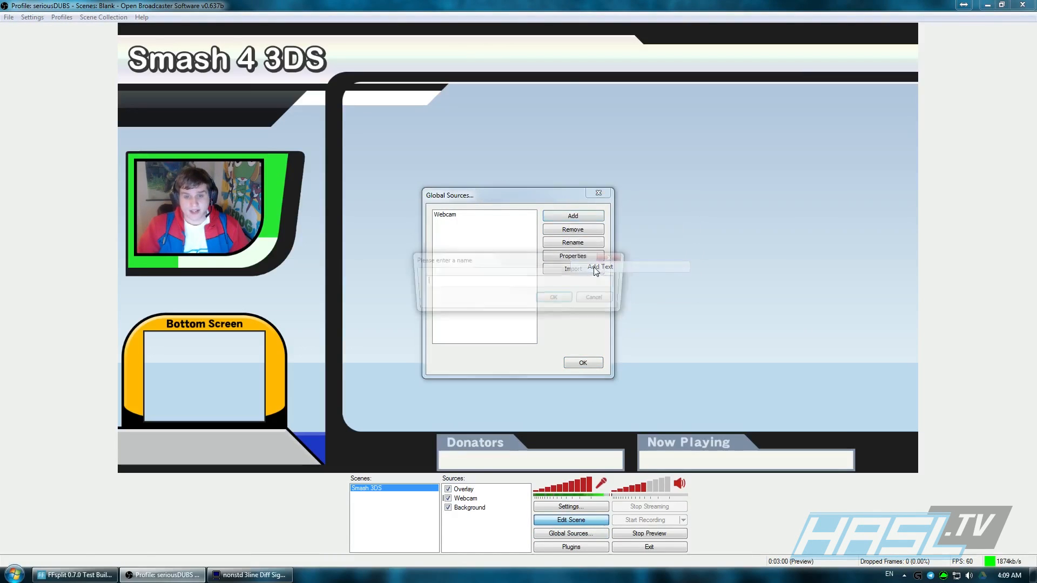
pyautogui.write('Donators')
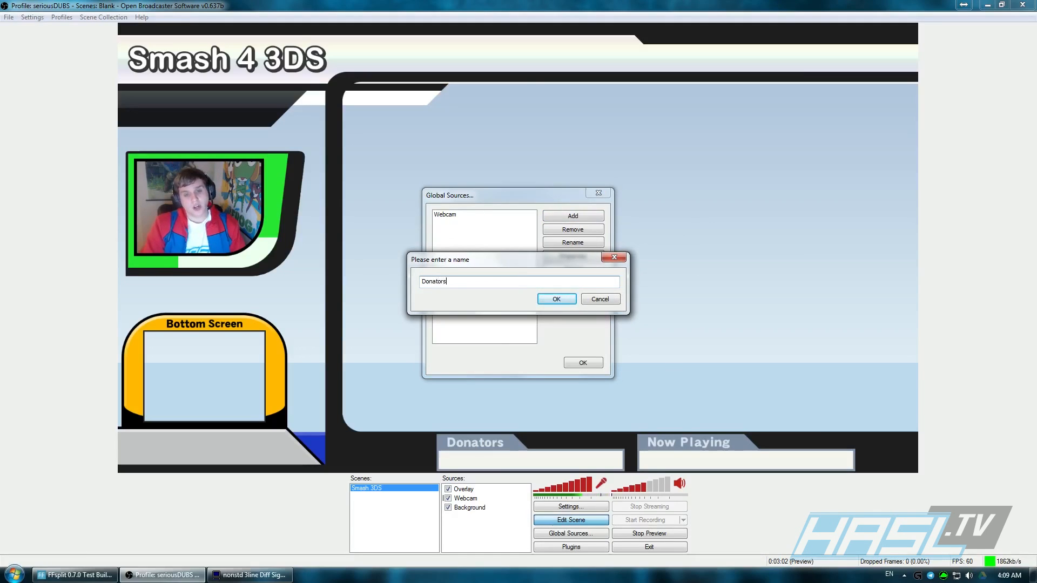
pyautogui.press('Return')
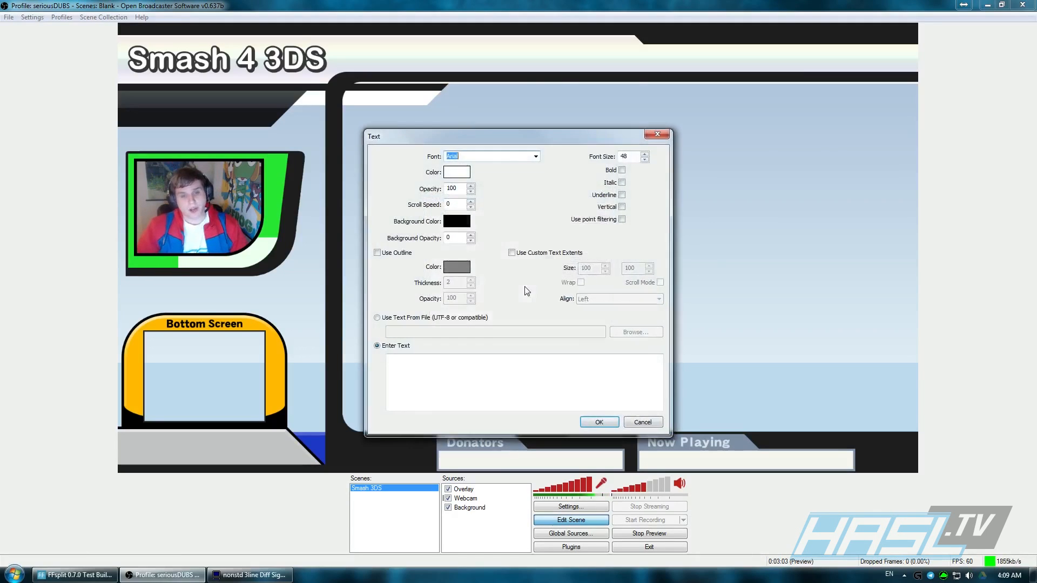
# Make the Donators text black with the content "Donators go here", and close the global sources.
pyautogui.click(456, 172)
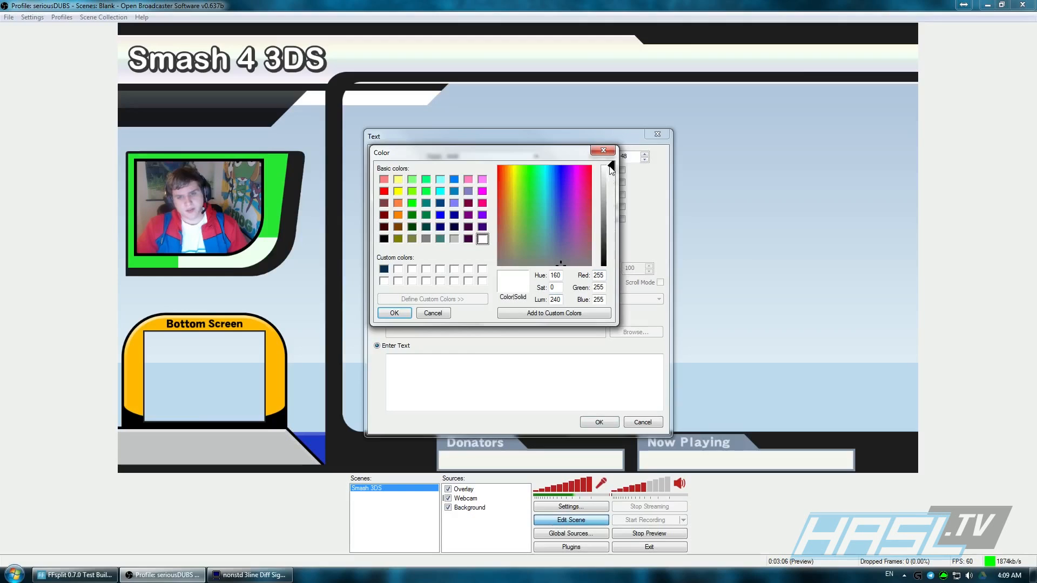
pyautogui.moveTo(616, 223); pyautogui.dragTo(567, 279)
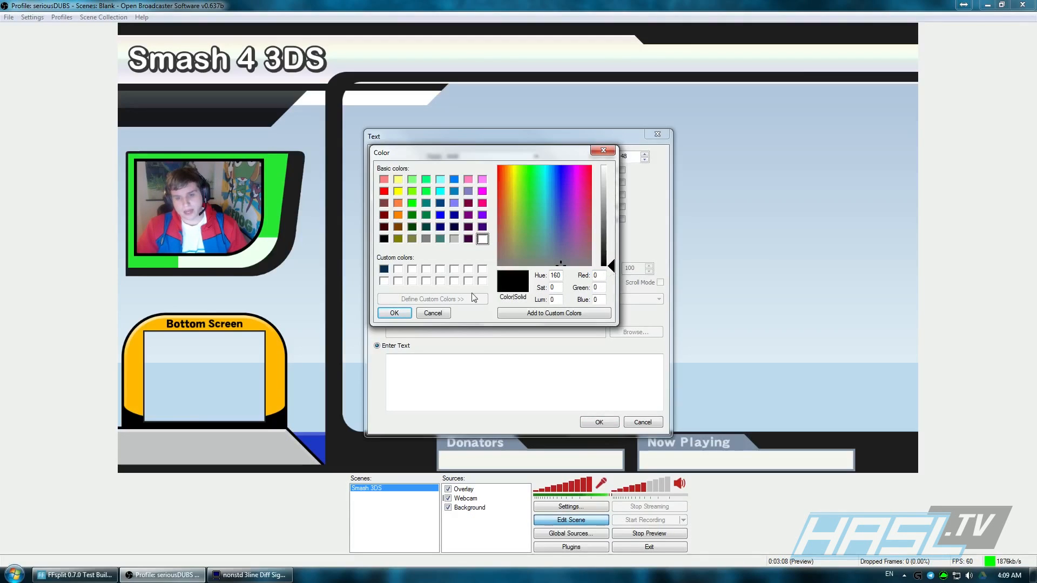
pyautogui.click(394, 313)
pyautogui.click(439, 375)
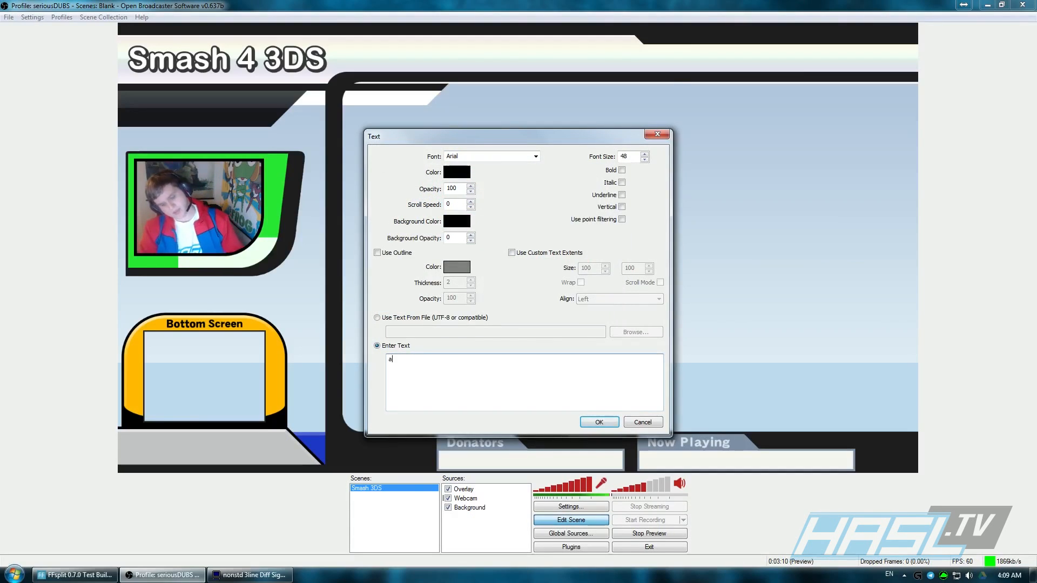
pyautogui.write('Donators go here')
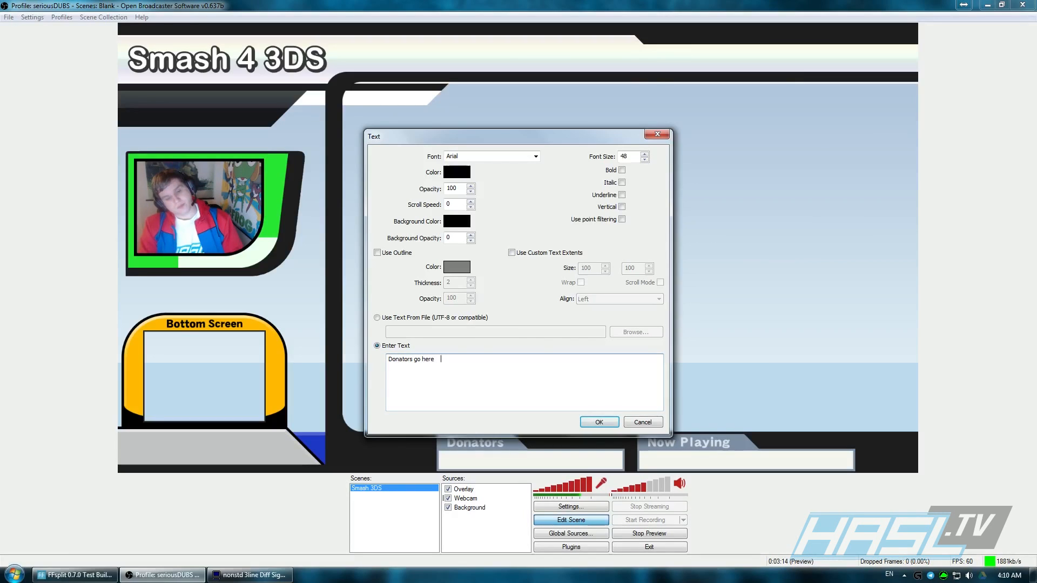
pyautogui.click(599, 422)
pyautogui.click(586, 363)
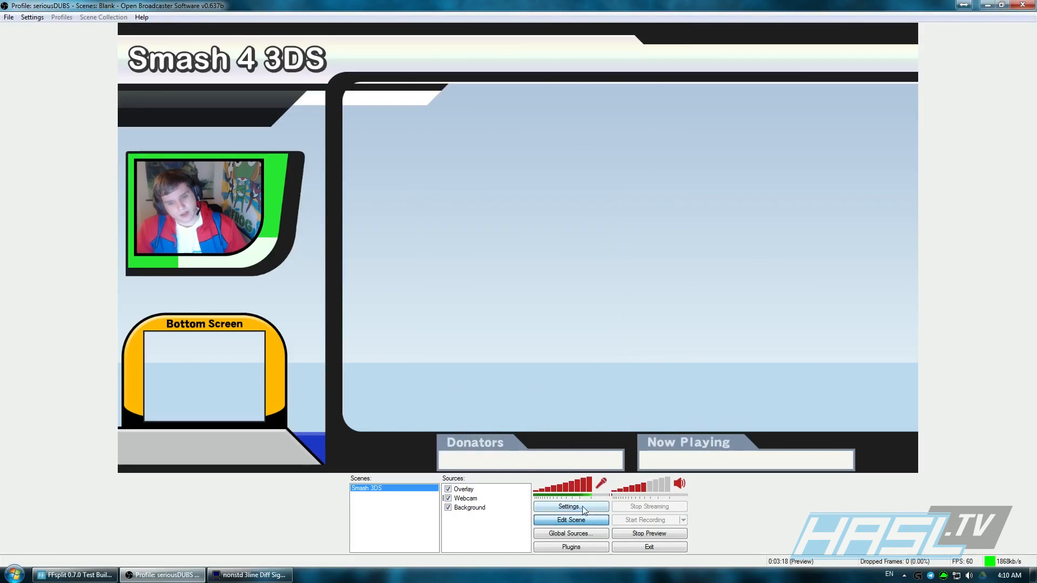
# Add the global Donators source to the scene and place its text inside the white box under the Donators heading.
pyautogui.rightClick(474, 529)
pyautogui.moveTo(519, 534)
pyautogui.moveTo(588, 500)
pyautogui.click(656, 508)
pyautogui.click(553, 301)
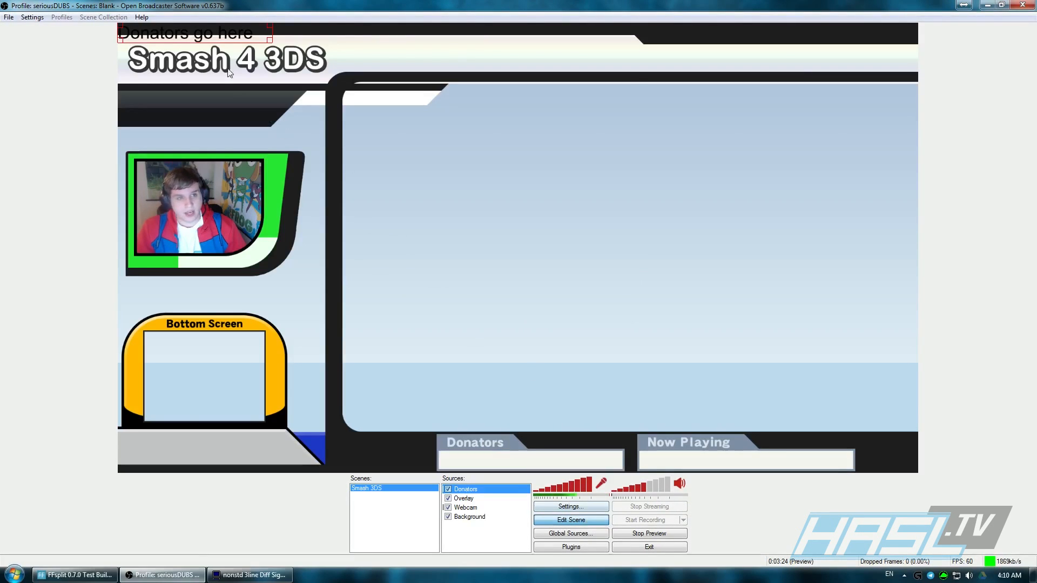
pyautogui.moveTo(207, 34); pyautogui.dragTo(525, 464)
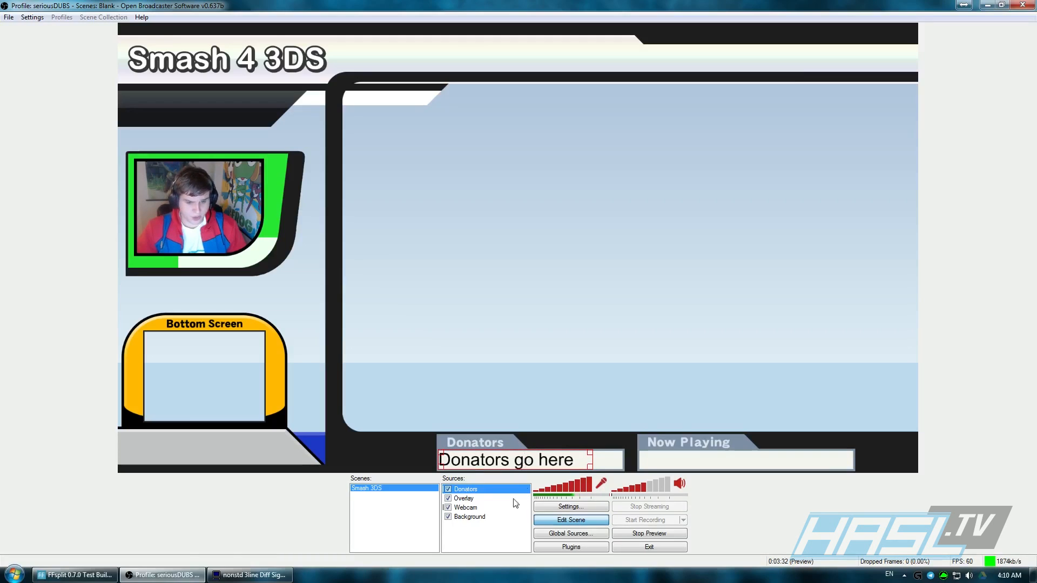
# Set the Donators text's font size to 35 and its scroll speed to 45.
pyautogui.rightClick(471, 489)
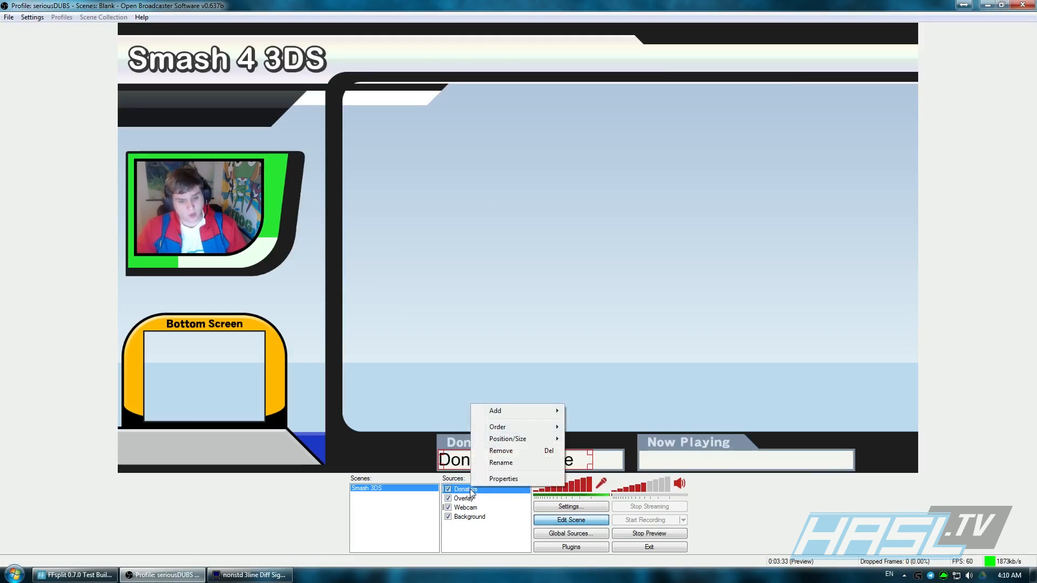
pyautogui.click(502, 479)
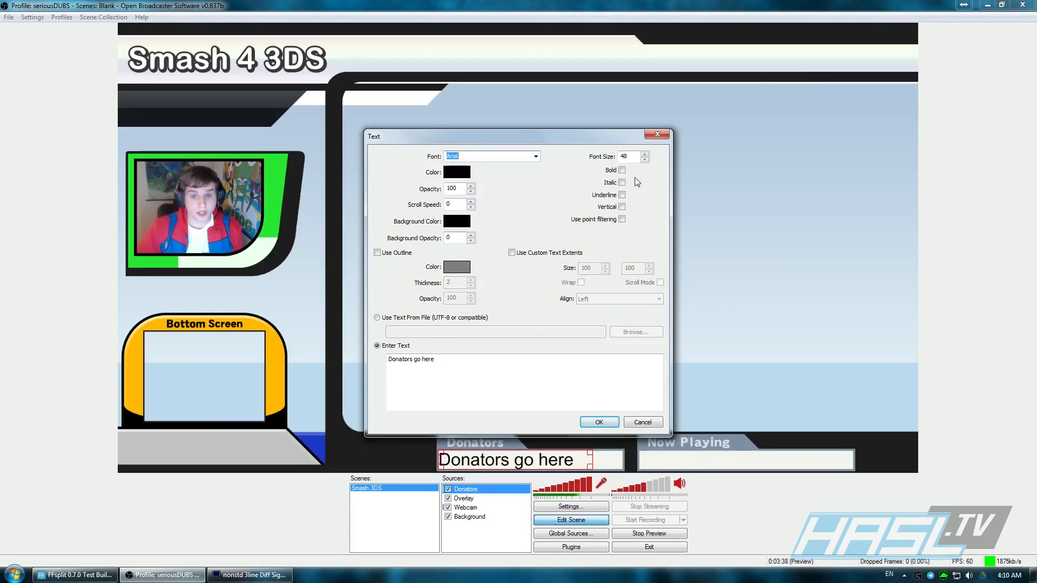
pyautogui.moveTo(616, 145); pyautogui.dragTo(605, 85)
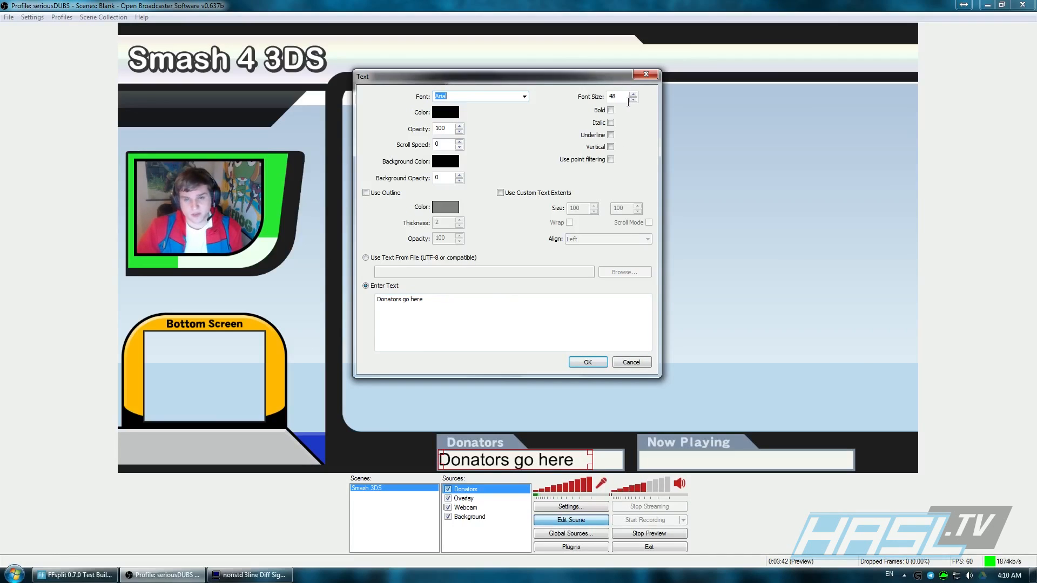
pyautogui.click(625, 96)
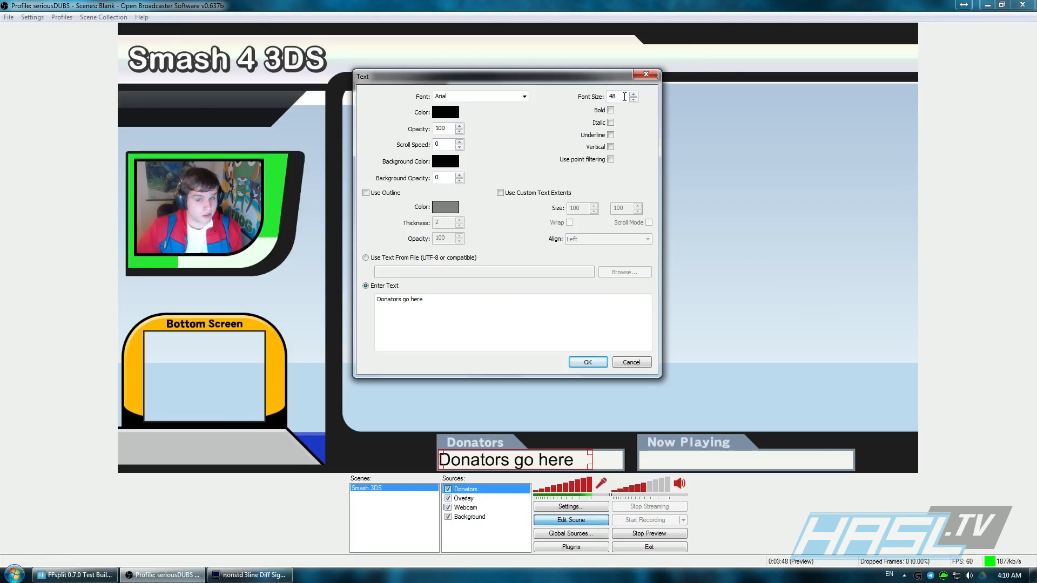
pyautogui.press('Down')
pyautogui.press('Down')
pyautogui.press('Down')
pyautogui.press('Down')
pyautogui.press('Down')
pyautogui.press('Down')
pyautogui.press('Down')
pyautogui.press('Down')
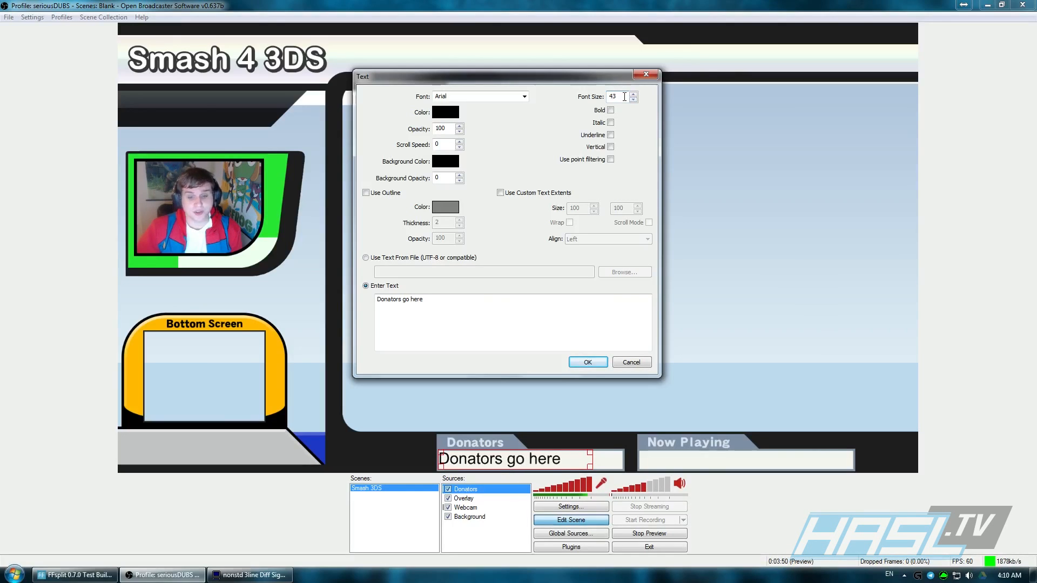
pyautogui.press('Down')
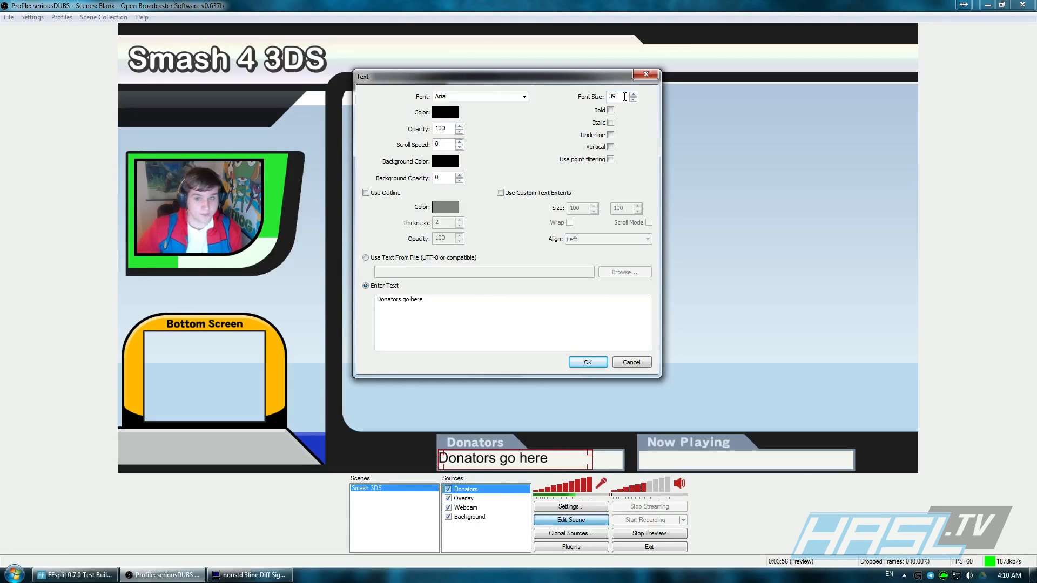
pyautogui.press('Down')
pyautogui.press('Down')
pyautogui.press('Down')
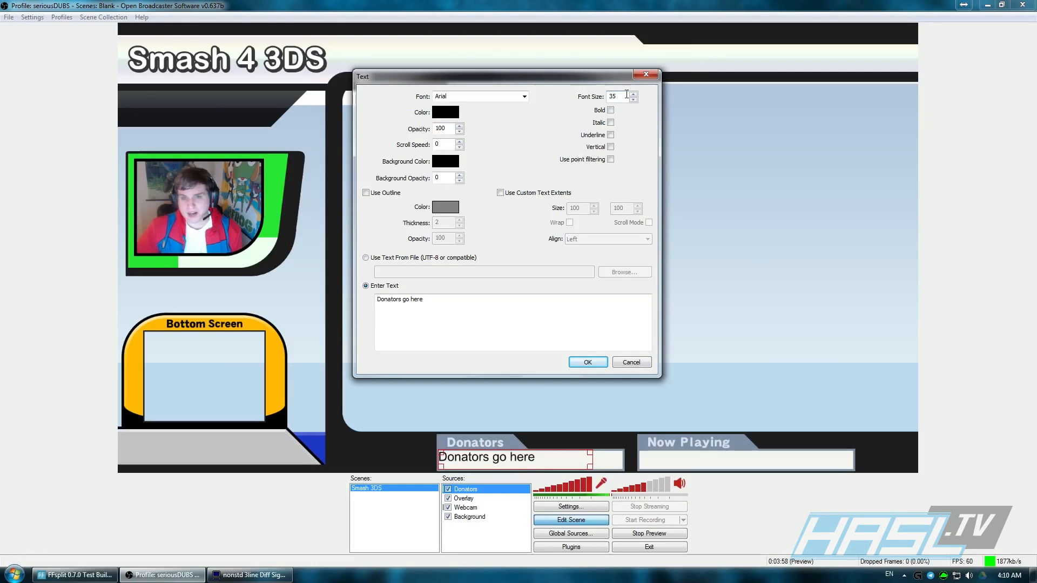
pyautogui.doubleClick(436, 144)
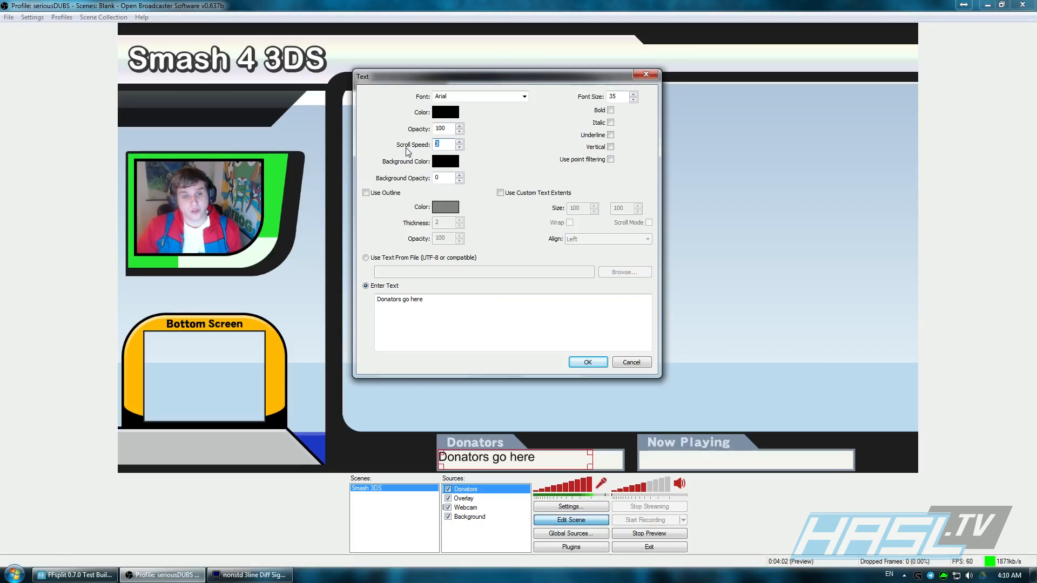
pyautogui.write('45')
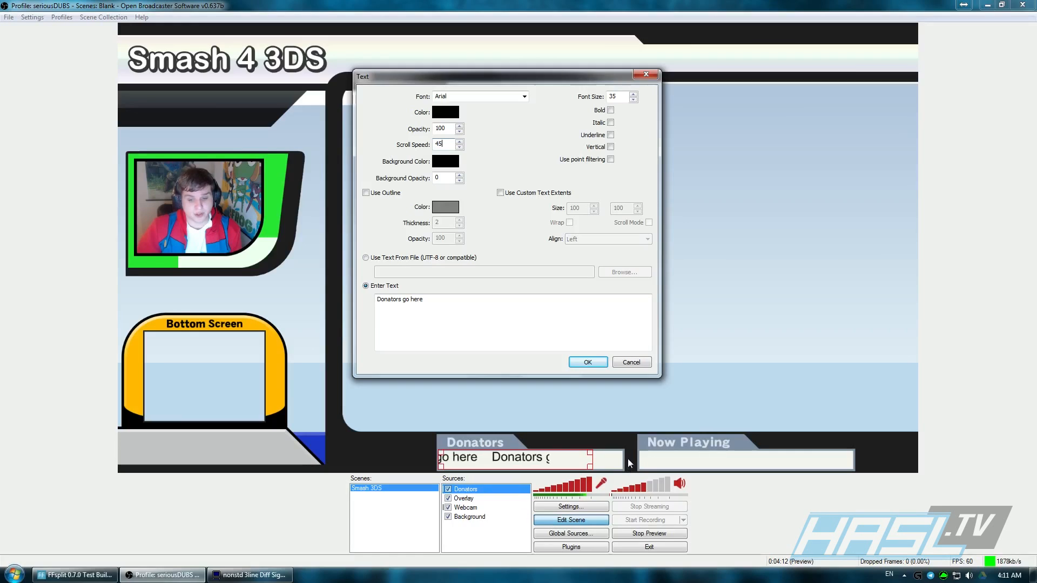
# Enable custom text extents for the Donators text and set their width to 443.
pyautogui.click(501, 193)
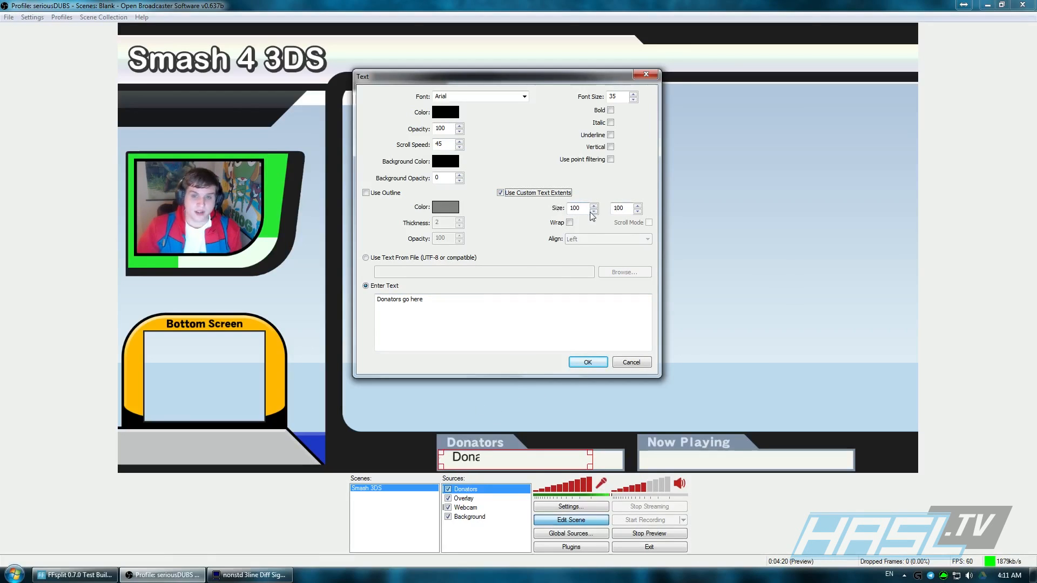
pyautogui.press('Tab')
pyautogui.press('Tab')
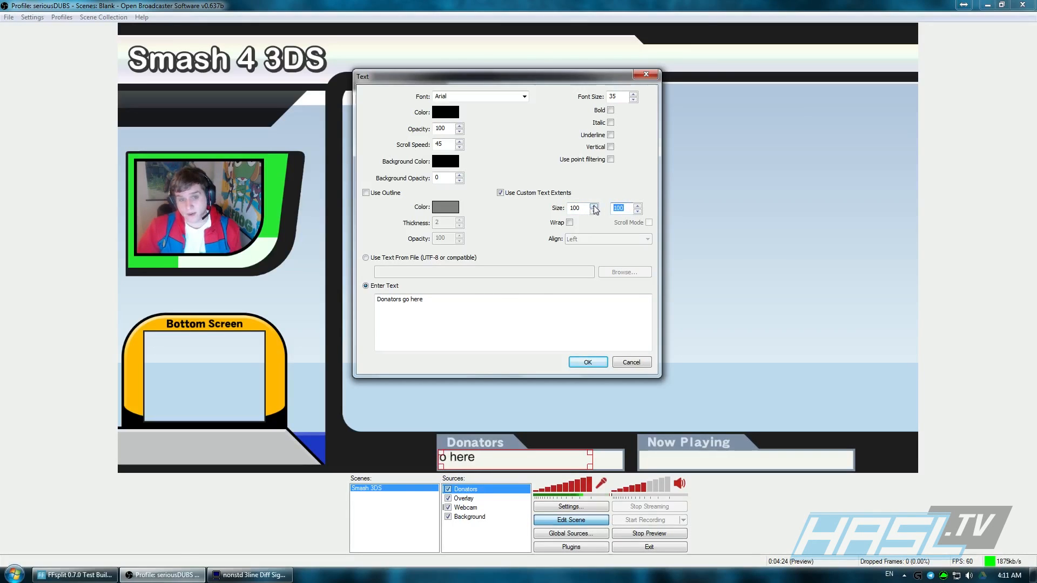
pyautogui.hotkey('shift', 'Tab')
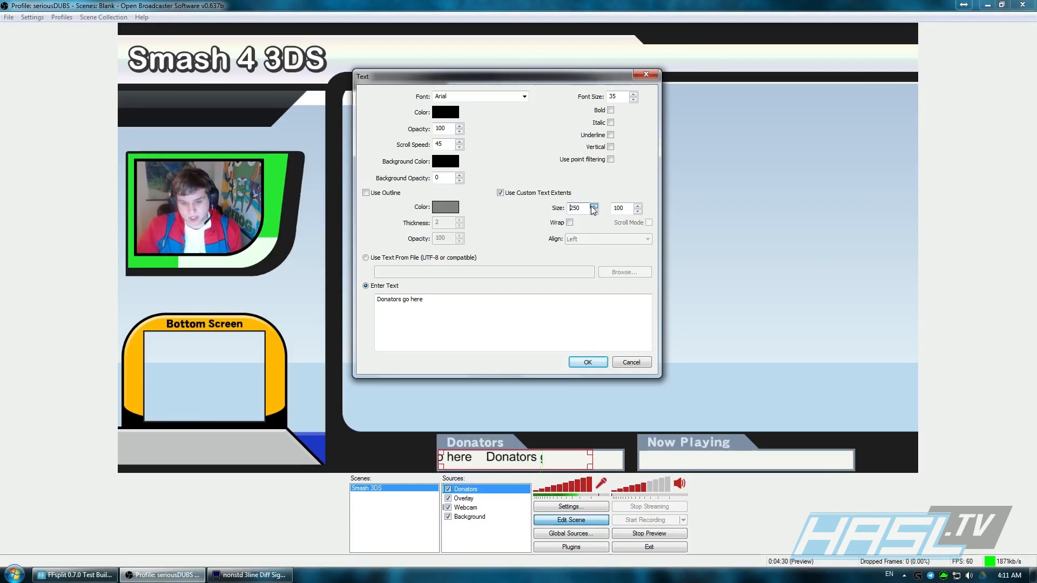
pyautogui.moveTo(592, 206); pyautogui.dragTo(593, 206)
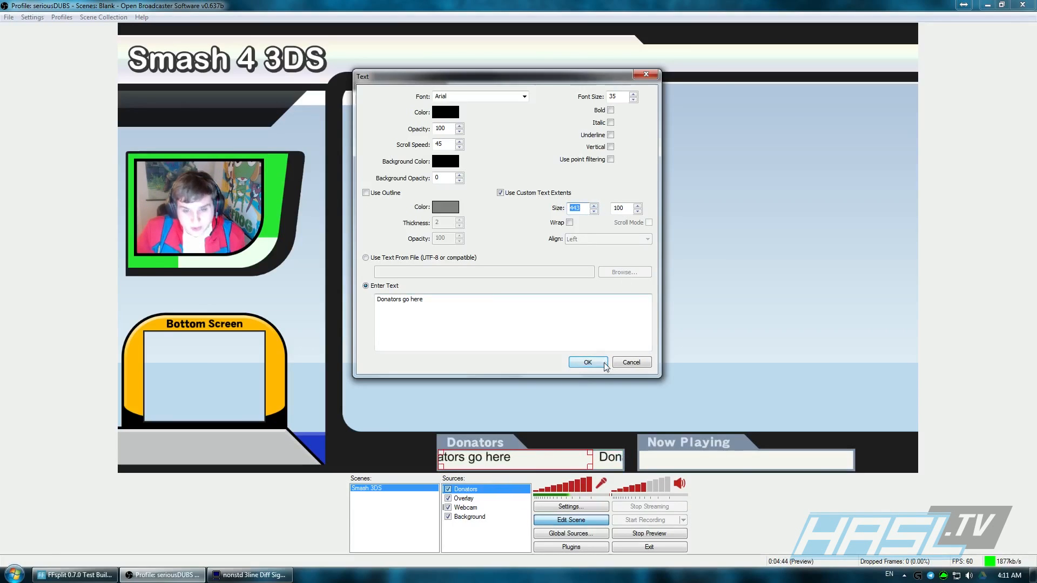
# Reduce the height of the Donators text's custom extents to fit the text inside its white box.
pyautogui.click(638, 211)
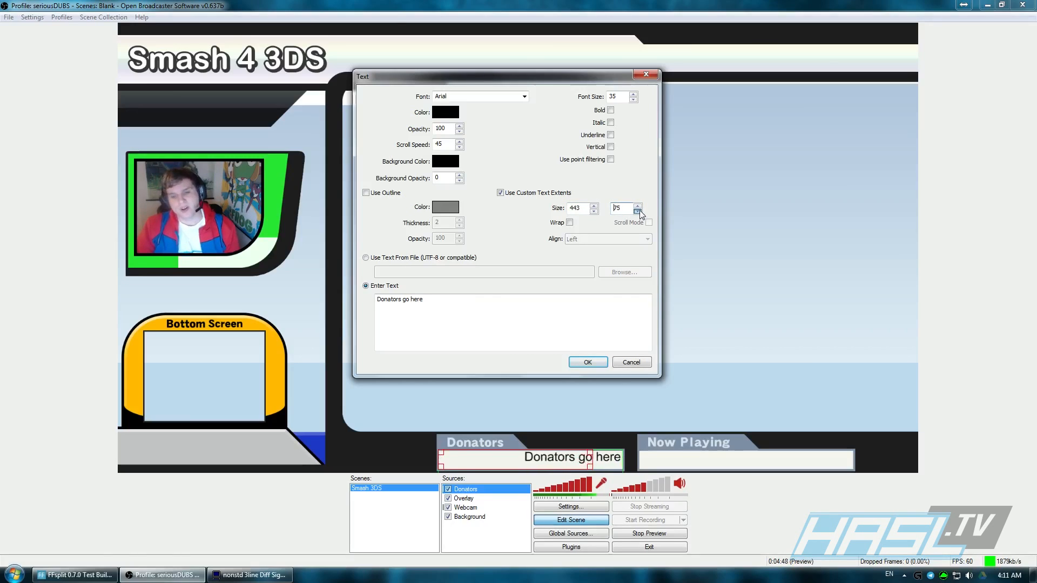
pyautogui.click(638, 211)
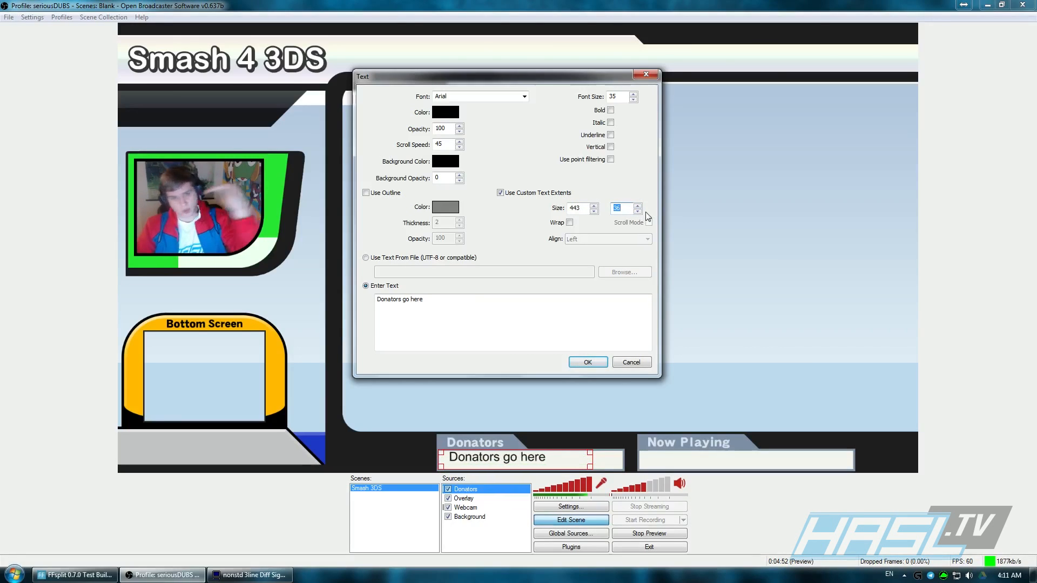
pyautogui.click(638, 212)
pyautogui.click(639, 212)
pyautogui.click(638, 211)
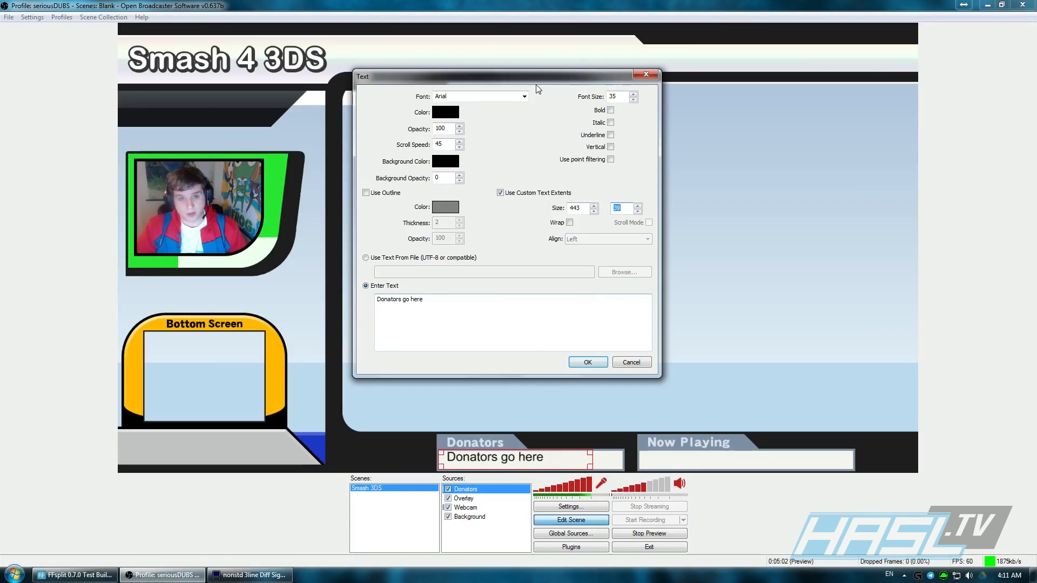
# Apply the Donators text settings and realign the scrolling text inside the white box under the Donators heading.
pyautogui.click(524, 97)
pyautogui.click(525, 97)
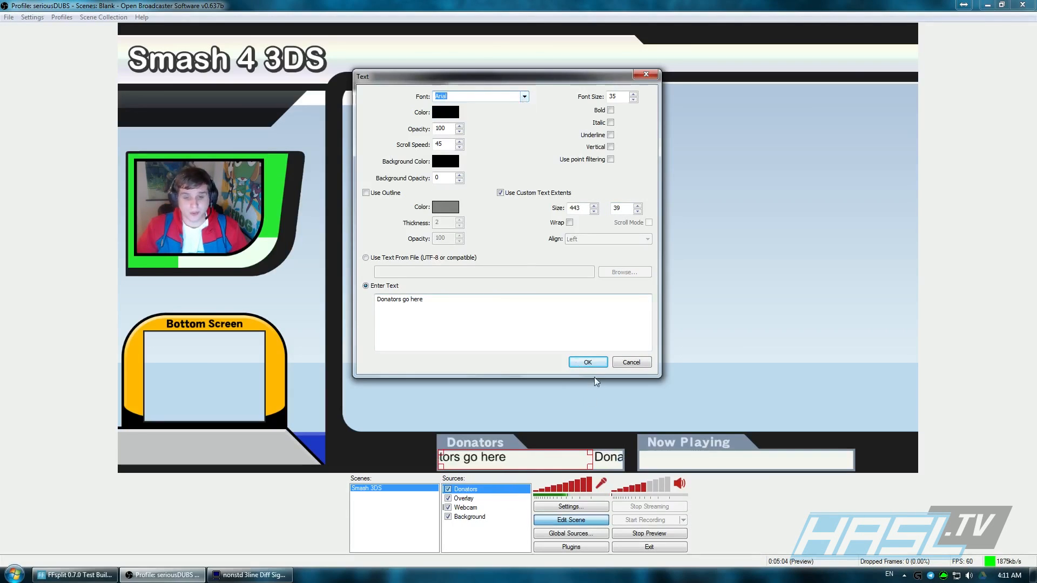
pyautogui.click(597, 363)
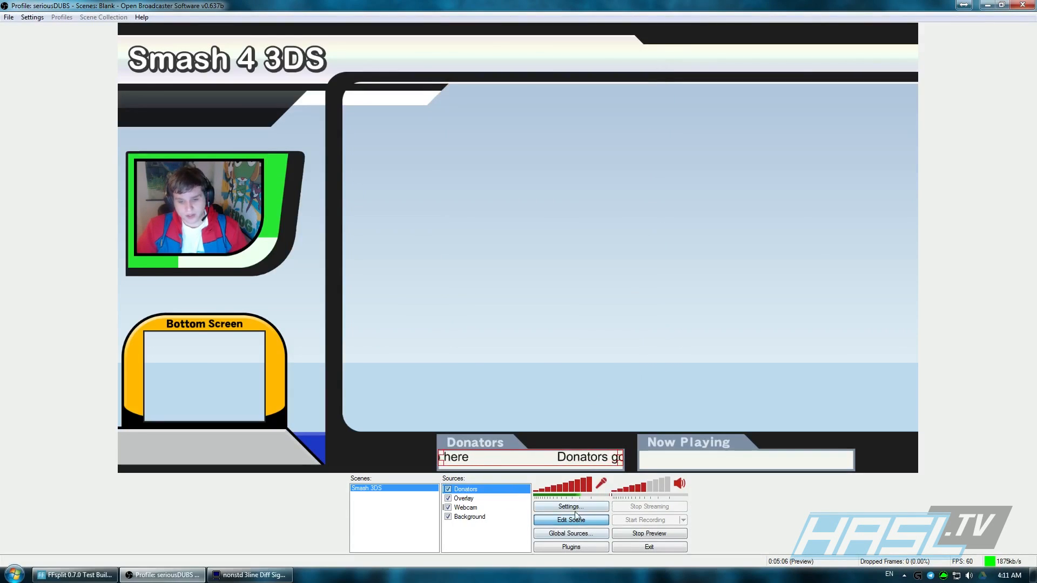
pyautogui.moveTo(589, 464); pyautogui.dragTo(583, 457)
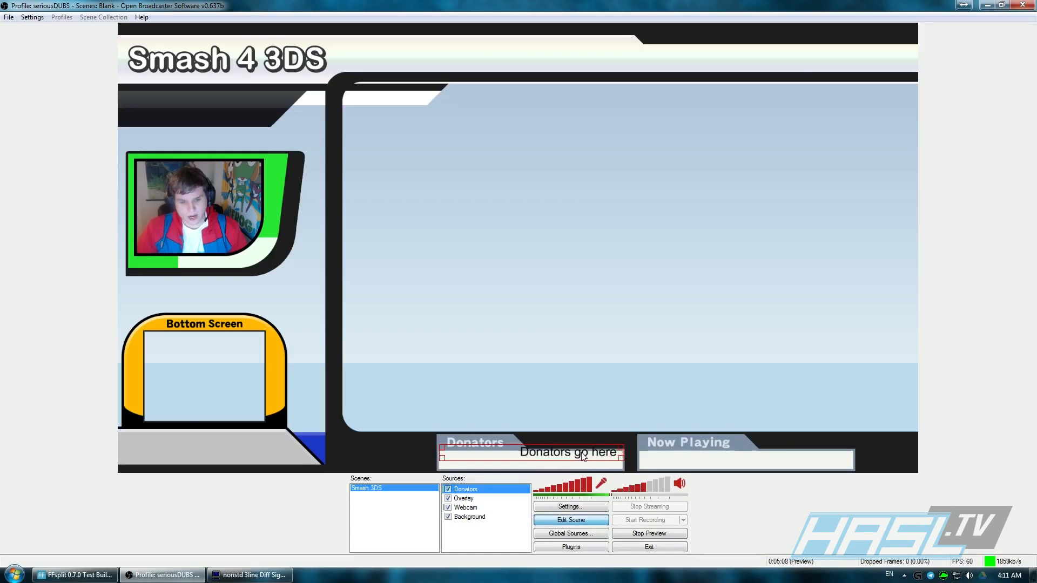
pyautogui.press('Down')
pyautogui.press('Down')
pyautogui.press('Down')
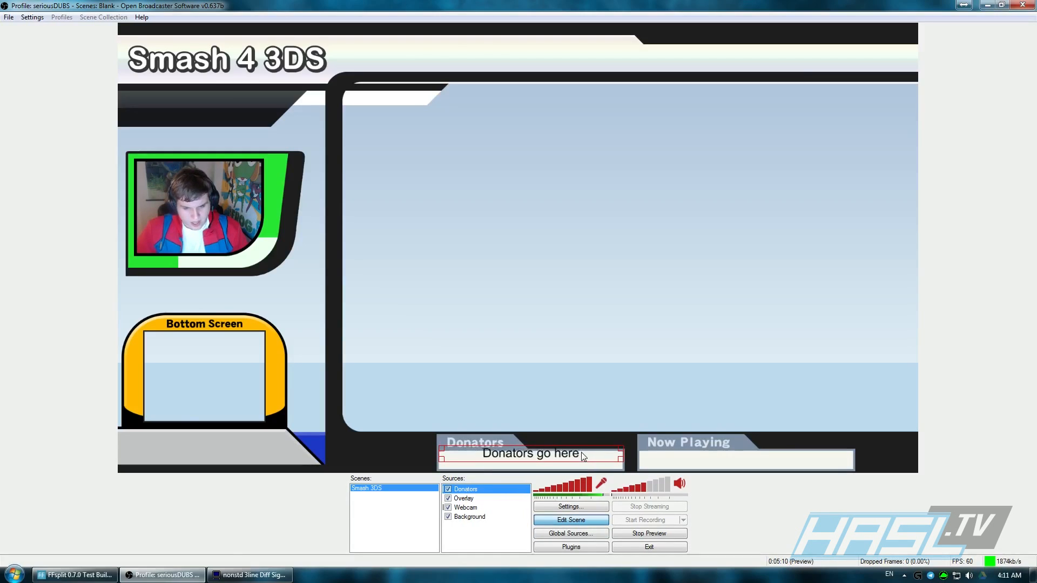
pyautogui.press('Down')
pyautogui.press('Down')
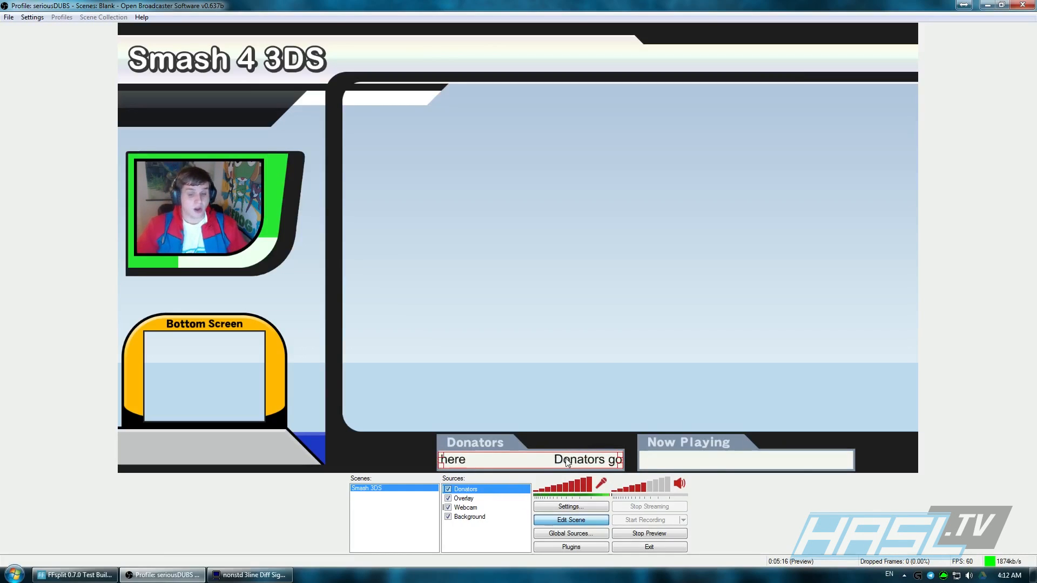
pyautogui.moveTo(566, 461)
pyautogui.mouseDown()
pyautogui.moveTo(565, 342)
pyautogui.moveTo(531, 341)
pyautogui.moveTo(444, 270)
pyautogui.moveTo(556, 465)
pyautogui.moveTo(574, 457)
pyautogui.moveTo(563, 459)
pyautogui.mouseUp()
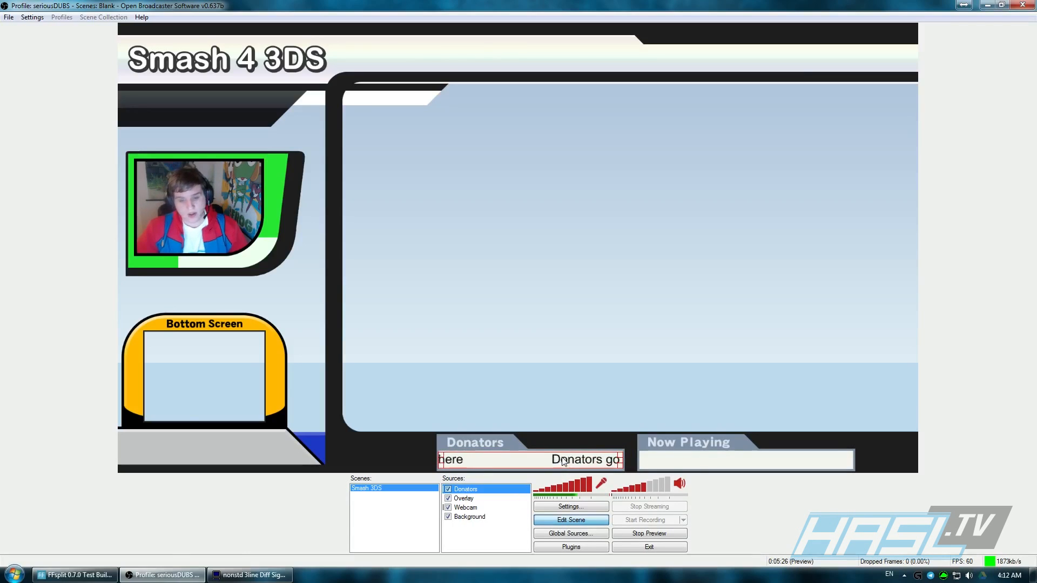
pyautogui.click(563, 520)
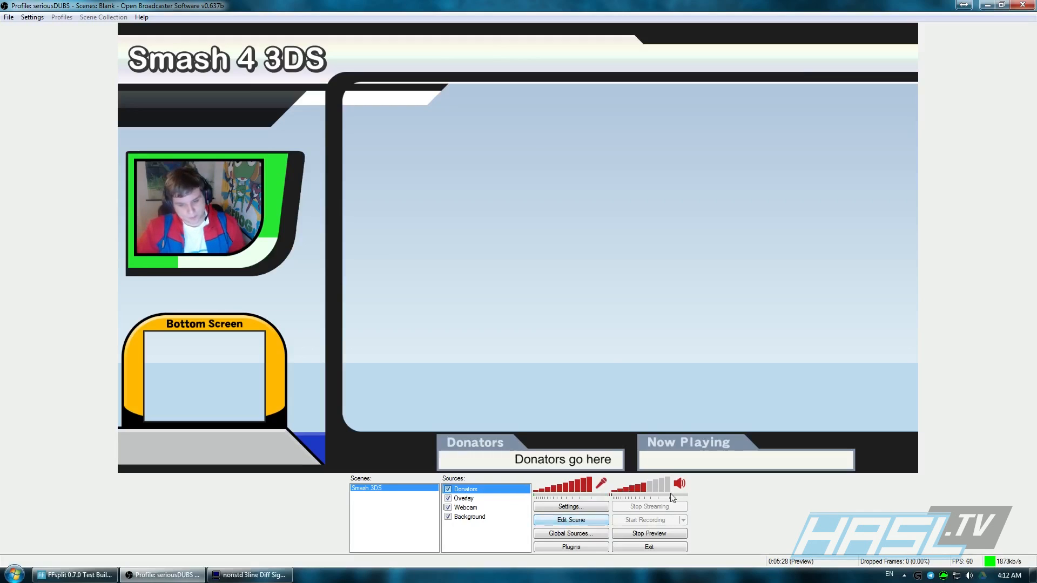
# Switch to the nonstd 3line Diff Signal viewer and move its window clear of the webcam preview to view both 3DS screens.
pyautogui.rightClick(486, 545)
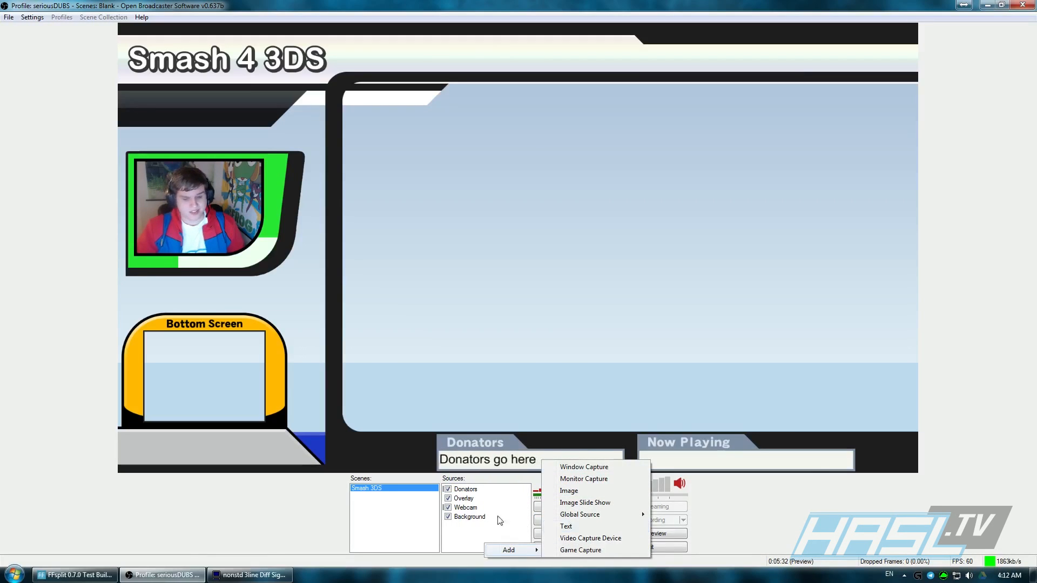
pyautogui.click(527, 390)
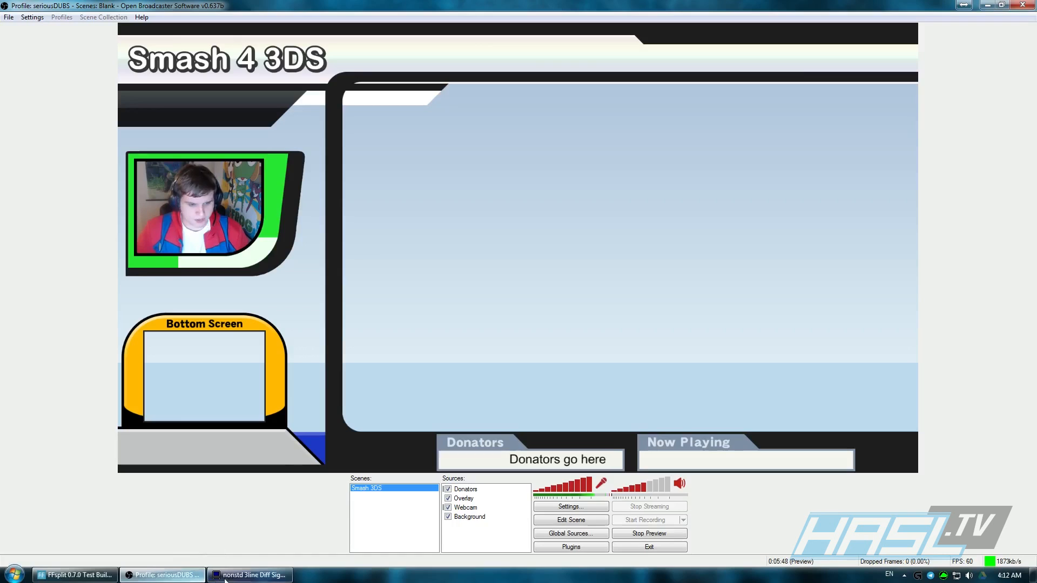
pyautogui.click(250, 573)
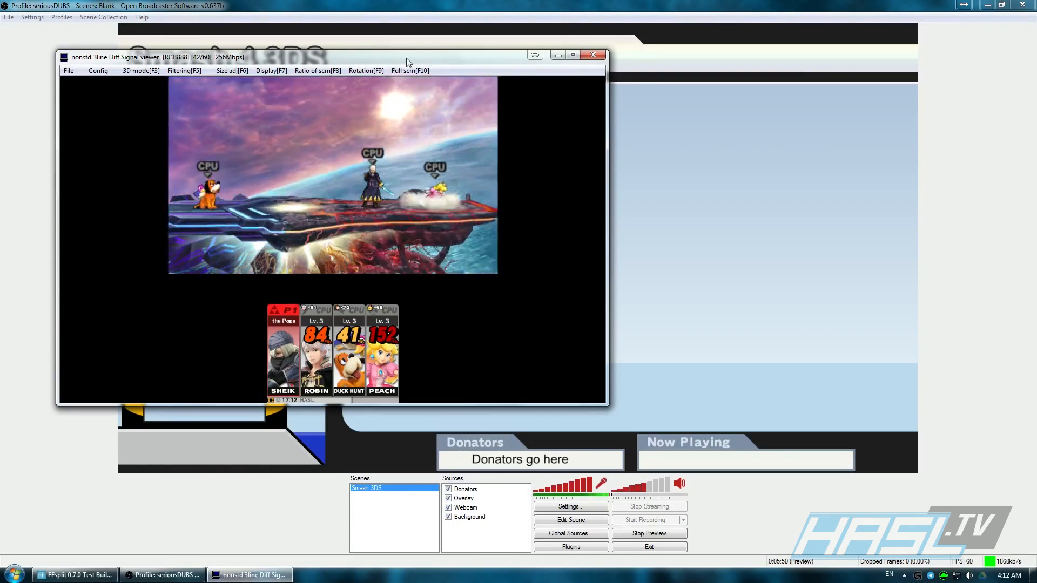
pyautogui.moveTo(406, 54); pyautogui.dragTo(659, 85)
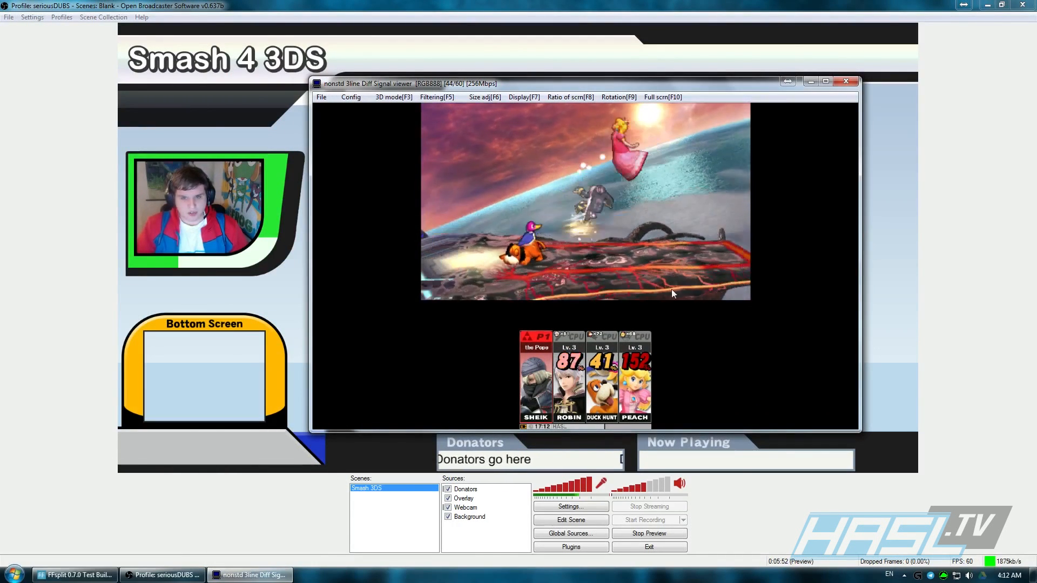
pyautogui.moveTo(627, 83)
pyautogui.mouseDown()
pyautogui.moveTo(503, 75)
pyautogui.moveTo(634, 91)
pyautogui.mouseUp()
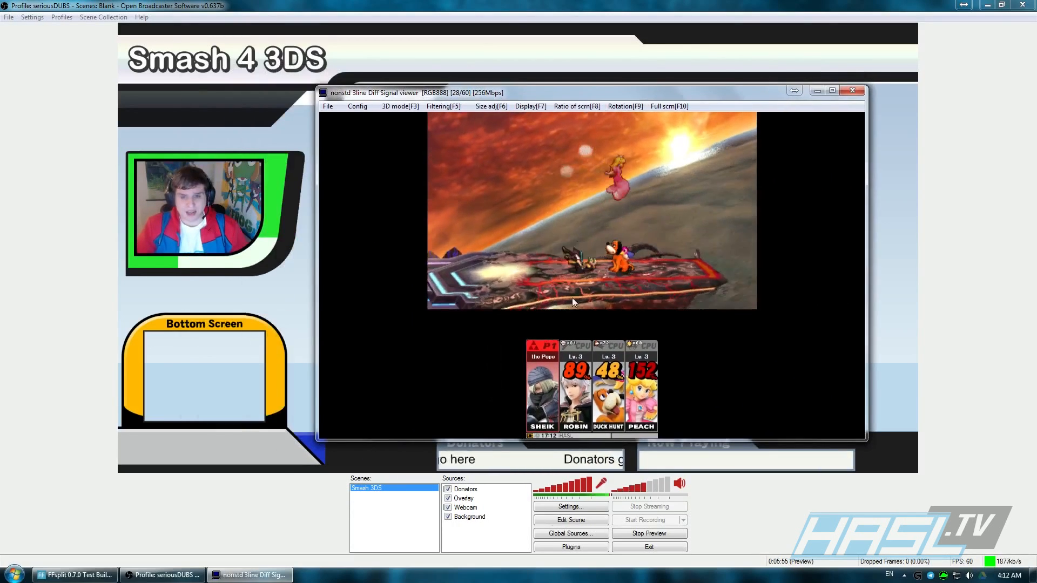
# Add a window capture of the nonstd 3line Diff Signal viewer to the scene and place it over the large game area.
pyautogui.rightClick(494, 539)
pyautogui.moveTo(515, 544)
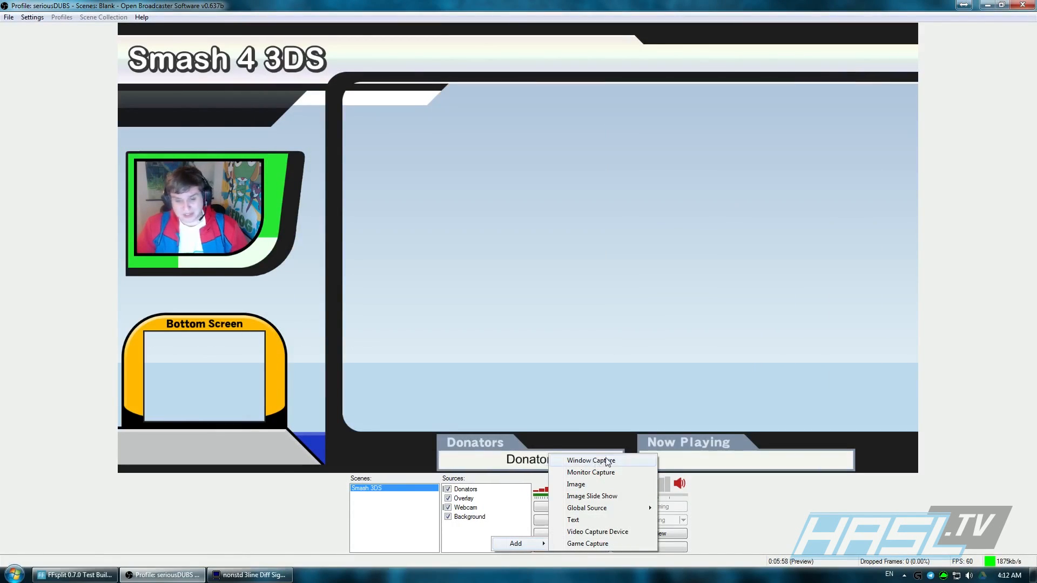
pyautogui.click(608, 463)
pyautogui.press('Return')
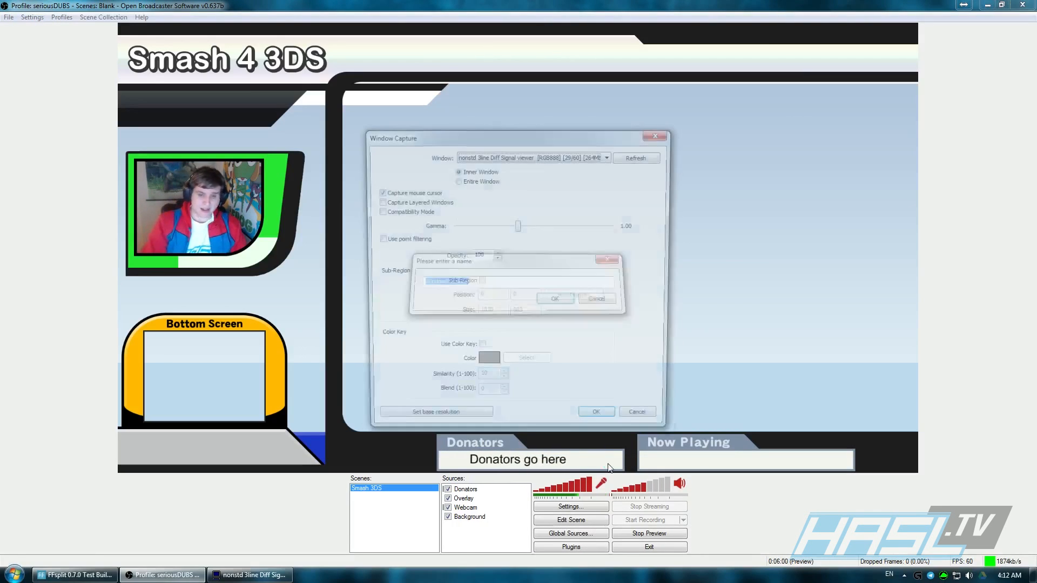
pyautogui.click(596, 423)
pyautogui.click(571, 520)
pyautogui.moveTo(408, 167); pyautogui.dragTo(627, 293)
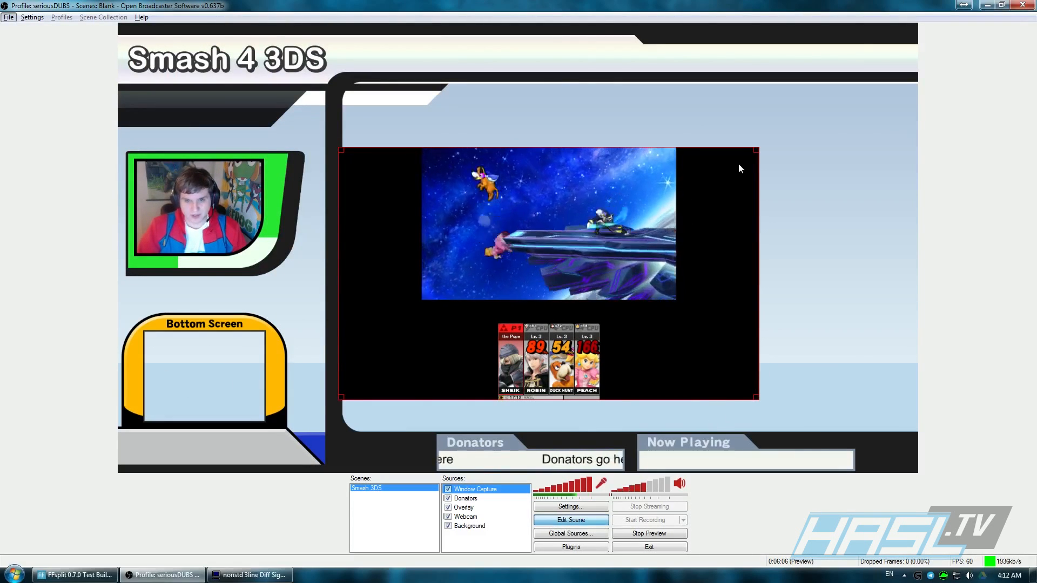
# Delete the Window Capture source from the Smash 3DS scene.
pyautogui.press('alt')
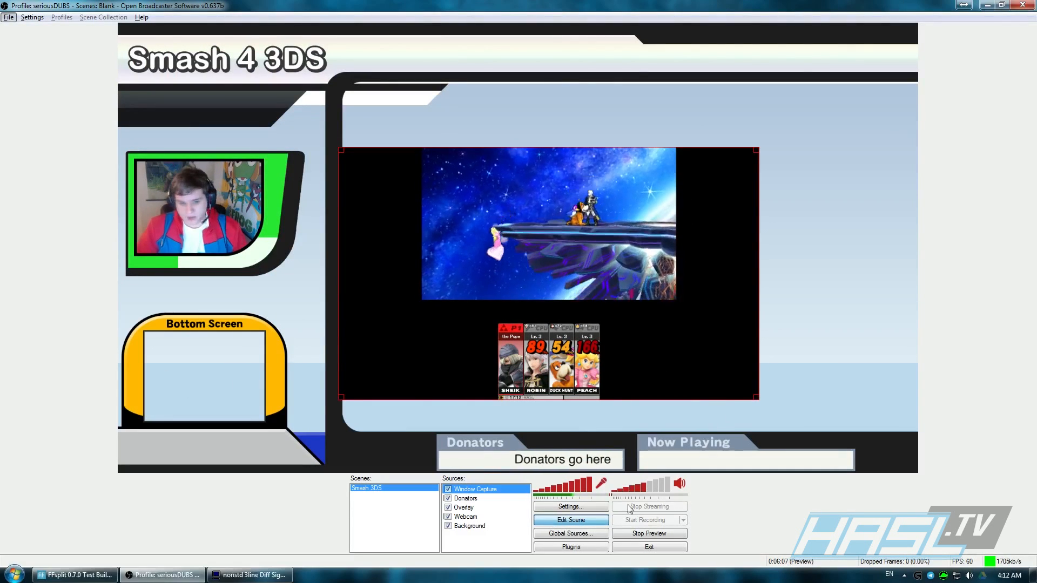
pyautogui.rightClick(479, 492)
pyautogui.click(521, 457)
pyautogui.click(528, 324)
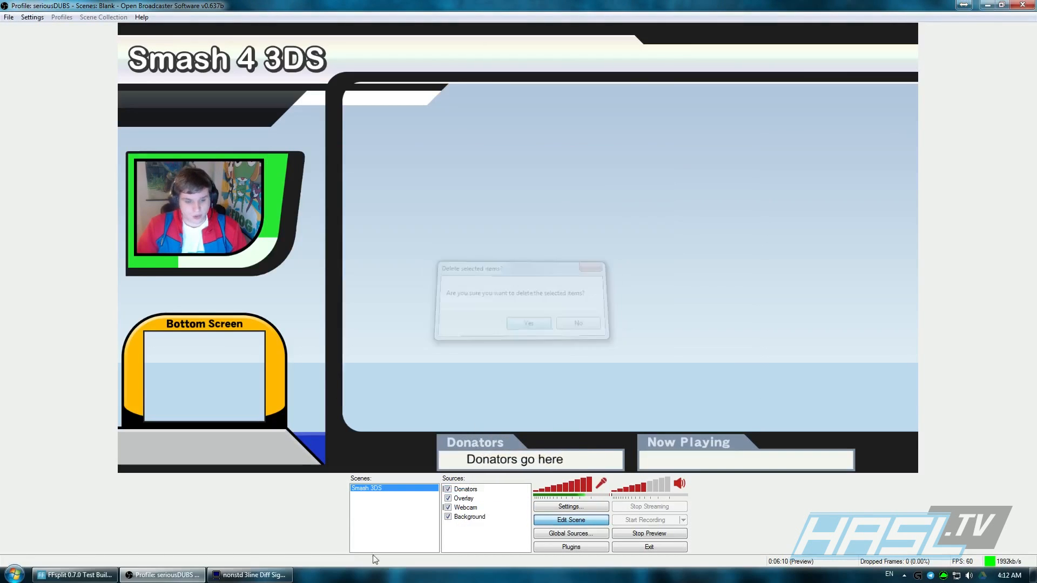
# Split the nonstd 3line Diff Signal viewer into separate top and bottom screen windows, arrange them side by side, and return to Open Broadcaster Software.
pyautogui.click(250, 575)
pyautogui.moveTo(566, 93); pyautogui.dragTo(531, 102)
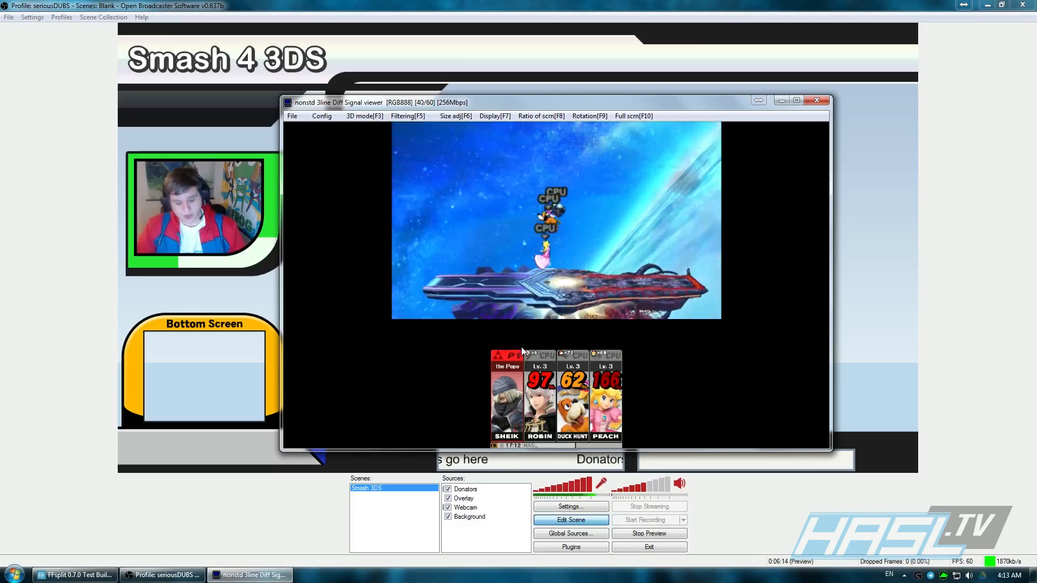
pyautogui.press('F7')
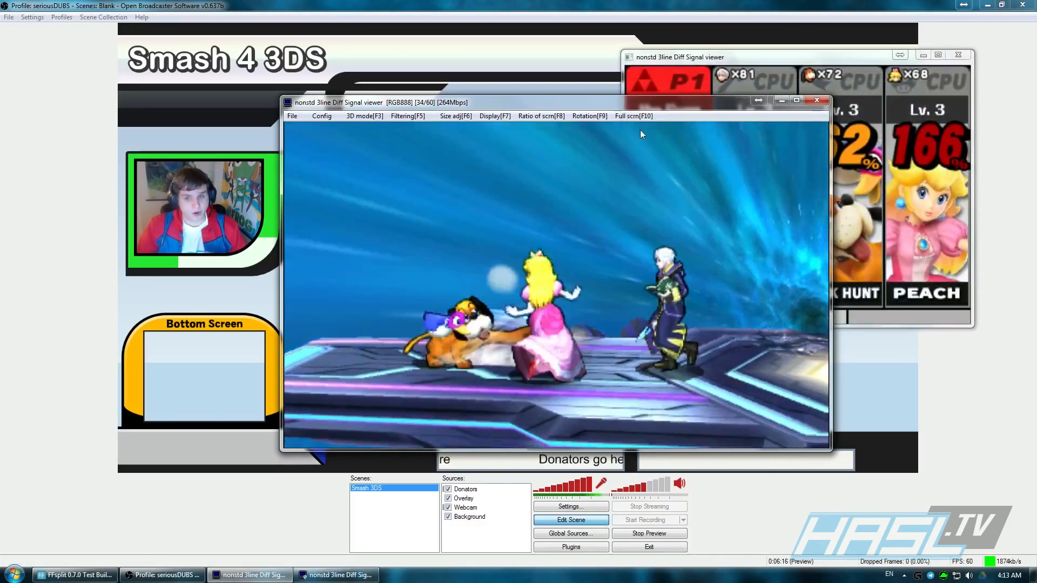
pyautogui.moveTo(575, 102); pyautogui.dragTo(358, 64)
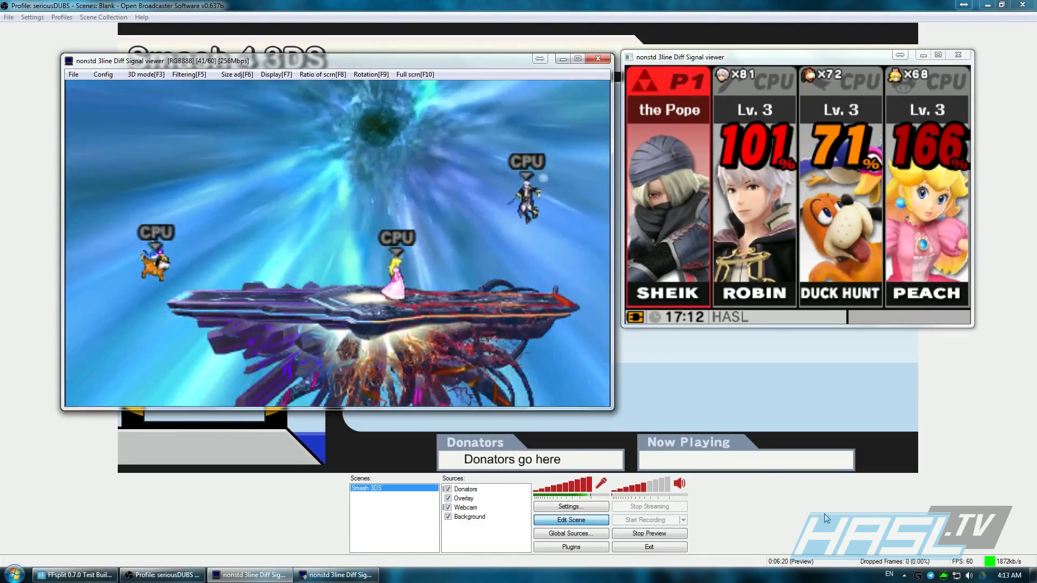
pyautogui.click(821, 516)
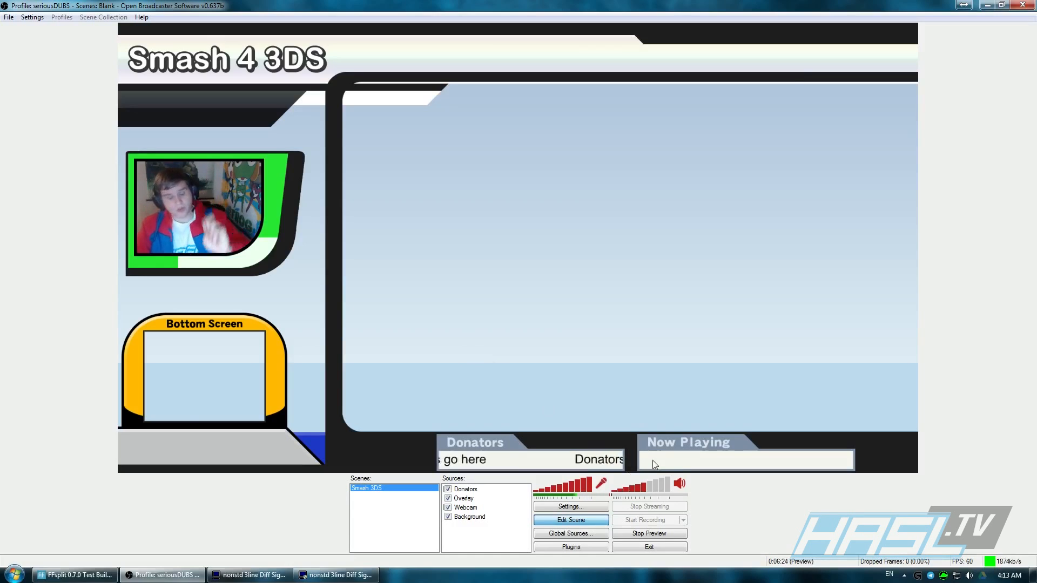
# Create a global window capture named Top Screen that captures the nonstd 3line Diff Signal viewer window with RGB888 in its title.
pyautogui.click(569, 535)
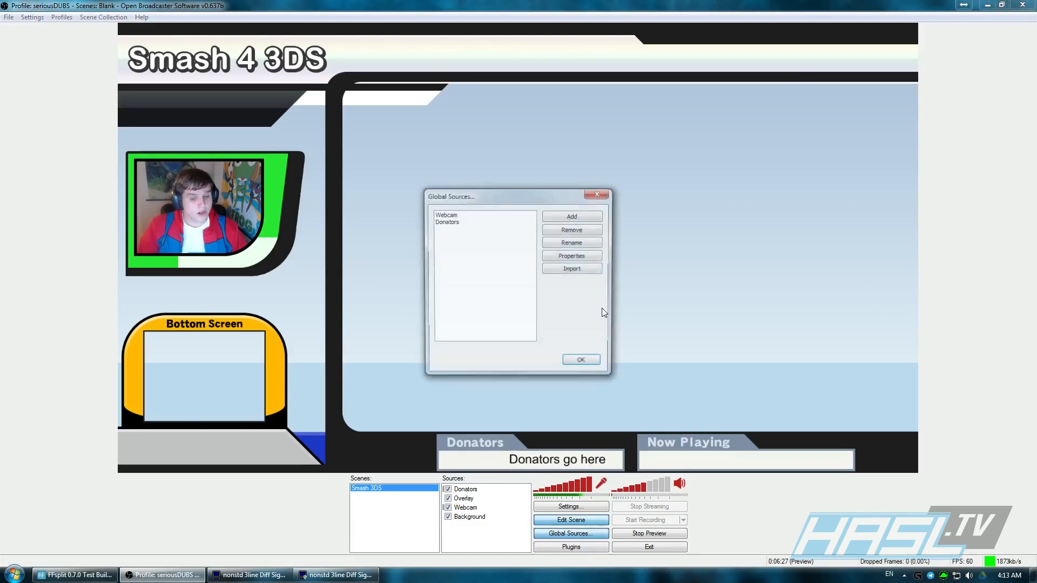
pyautogui.click(577, 216)
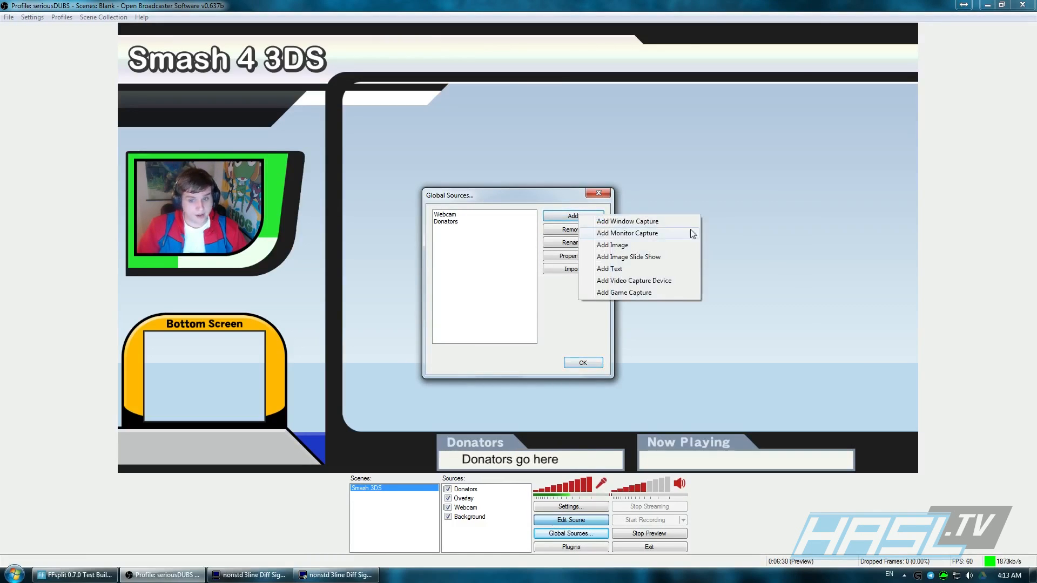
pyautogui.click(657, 222)
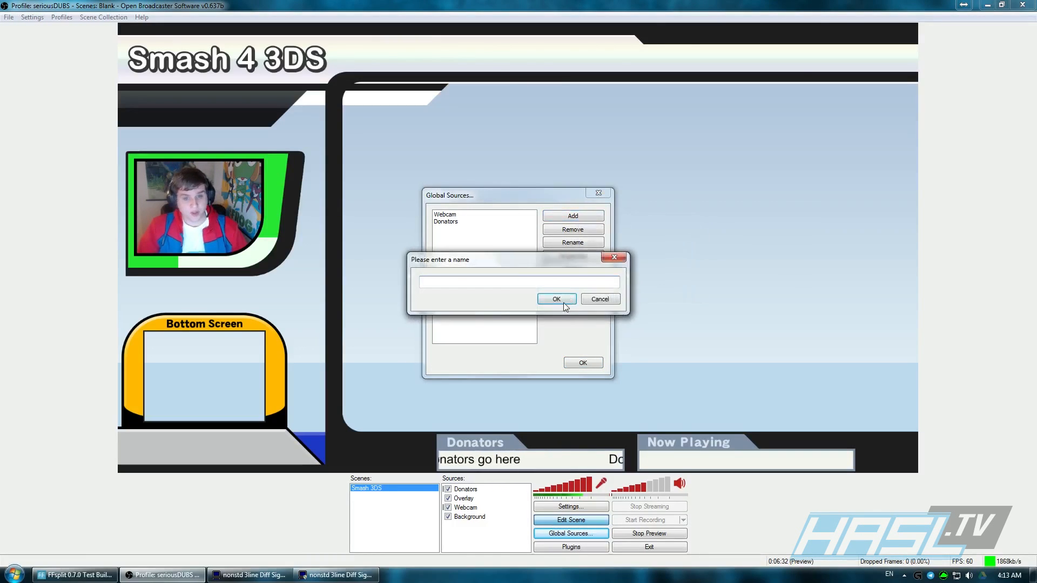
pyautogui.write('Top Sc')
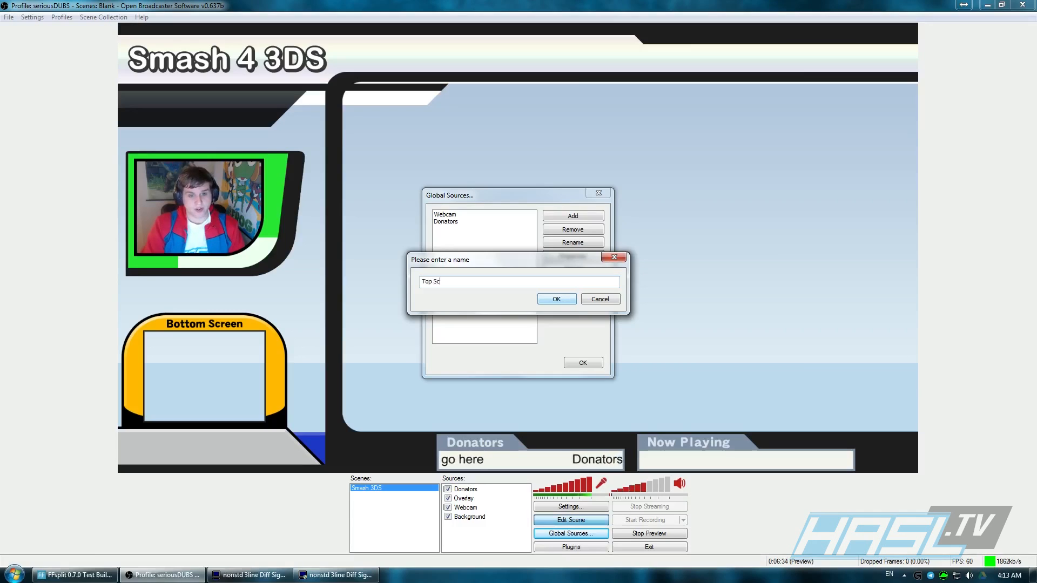
pyautogui.click(564, 300)
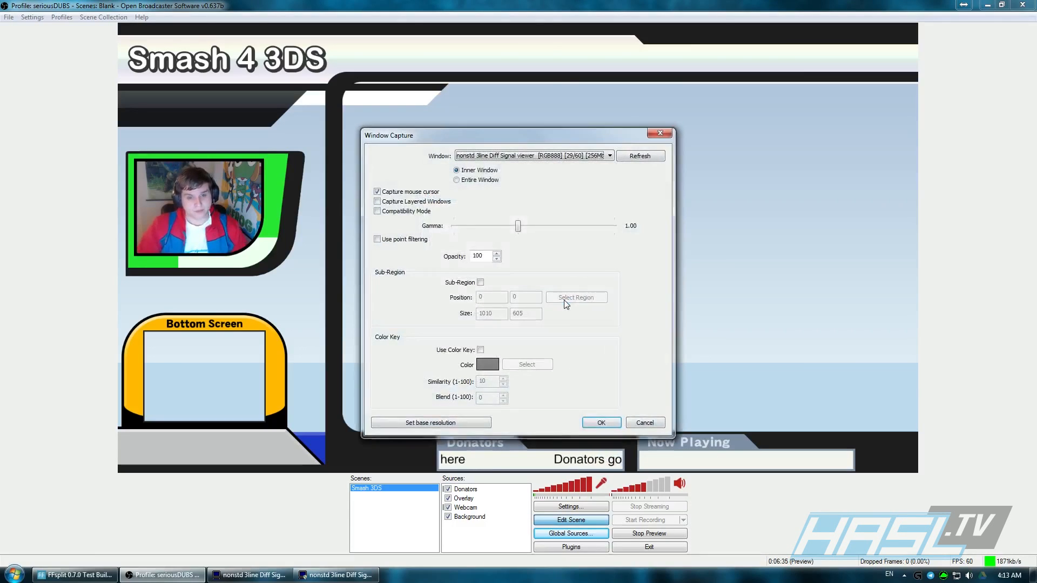
pyautogui.click(470, 156)
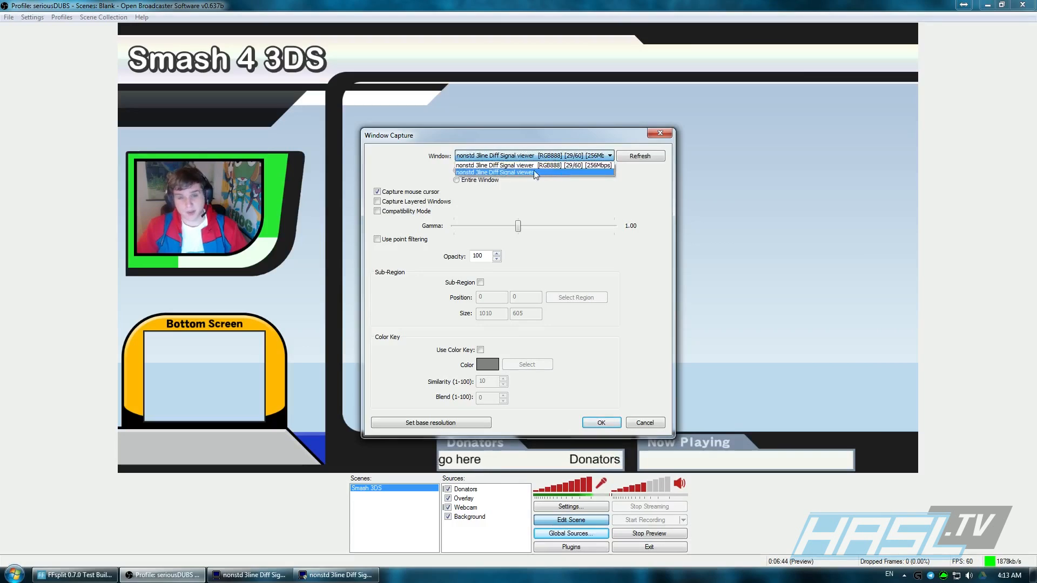
pyautogui.click(489, 165)
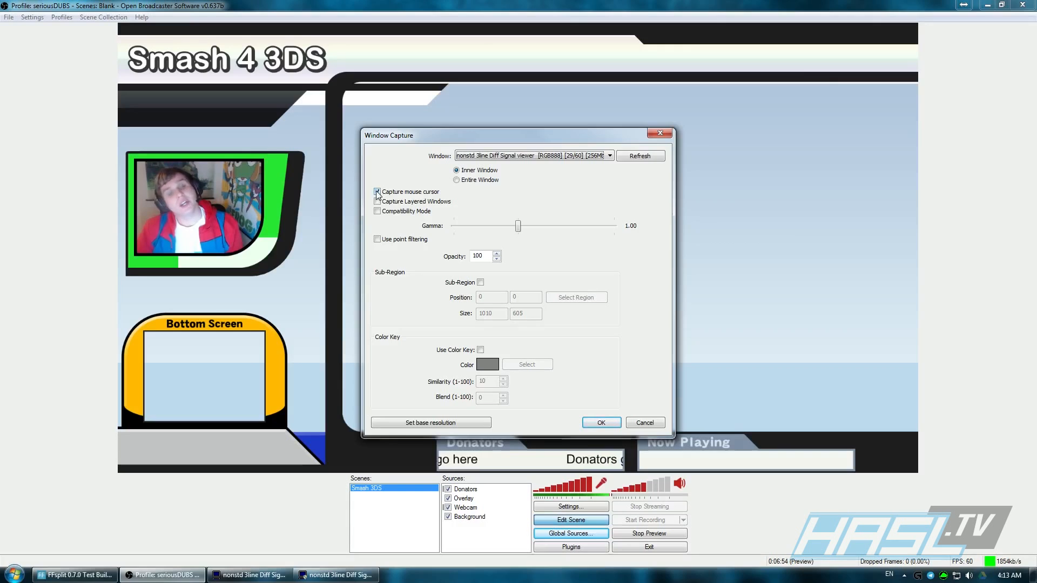
pyautogui.click(610, 422)
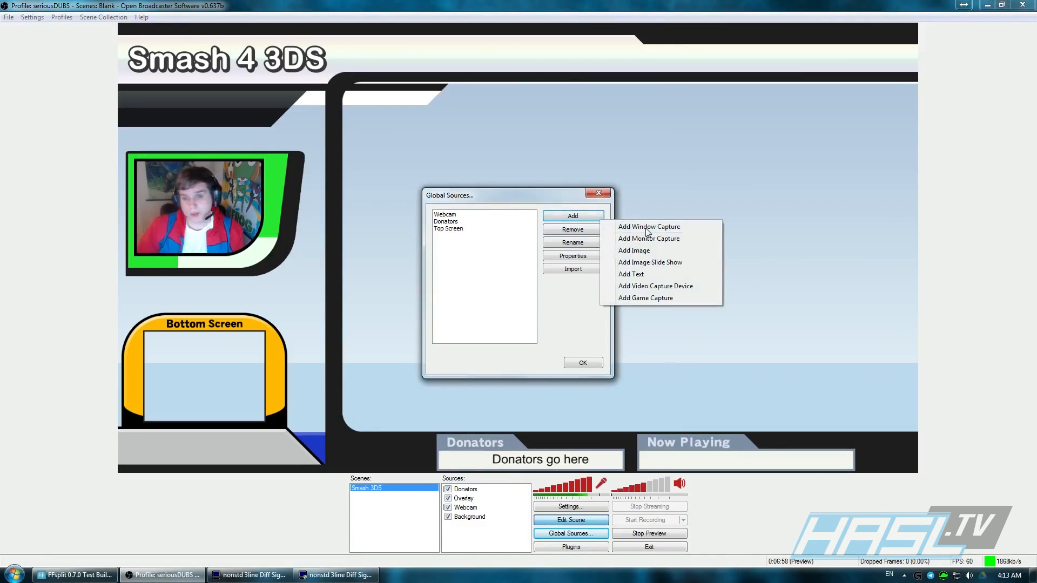
# Create a global window capture named Bot Screen for the plain nonstd 3line Diff Signal viewer window and close the global sources.
pyautogui.click(647, 227)
pyautogui.write('Bottom Screen')
pyautogui.press('Return')
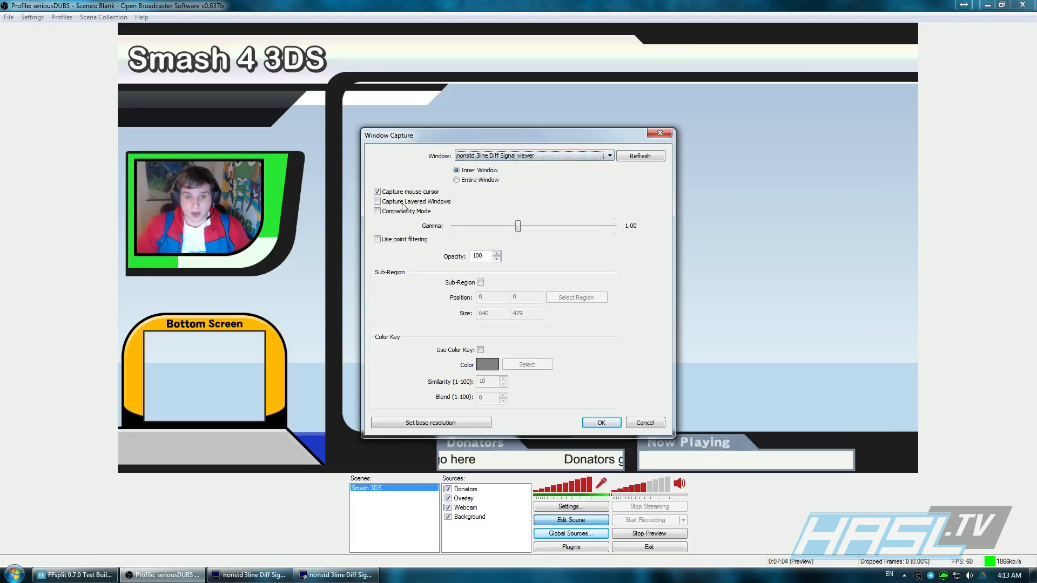
pyautogui.click(602, 422)
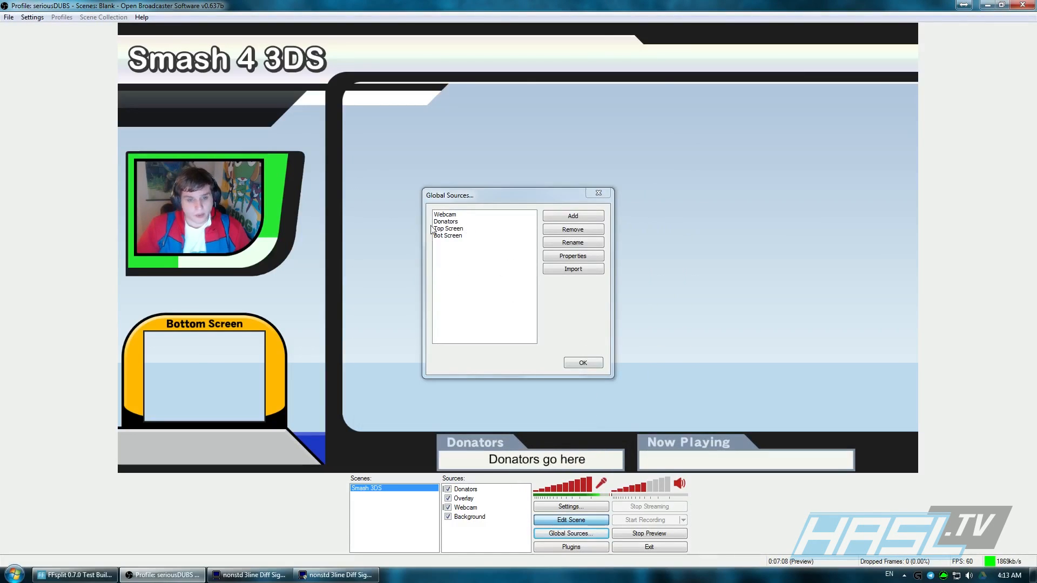
pyautogui.click(583, 364)
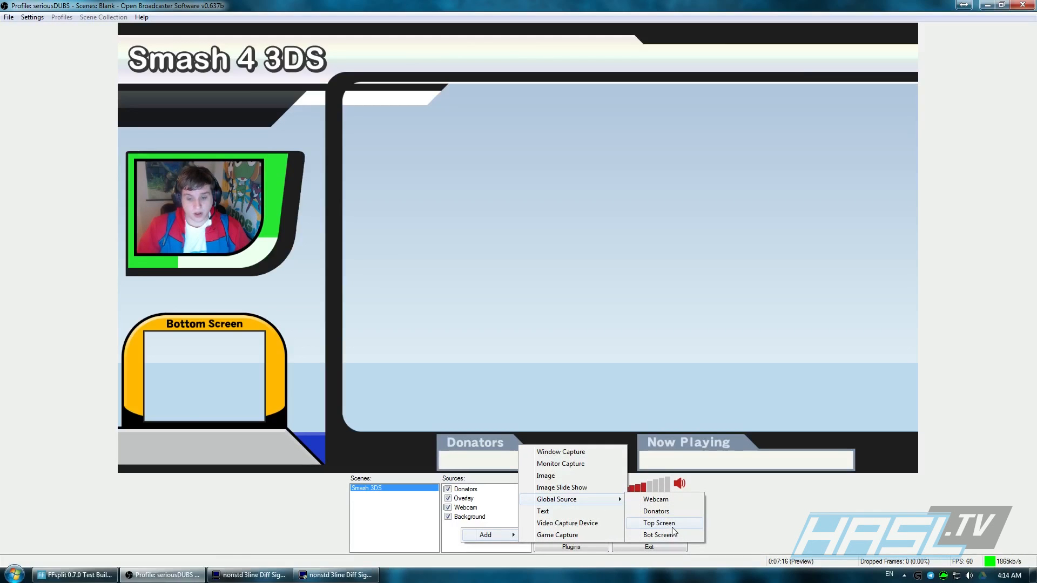
# Add the global Top Screen source to the scene and move it to the upper-left corner of the large game area.
pyautogui.click(672, 527)
pyautogui.click(563, 300)
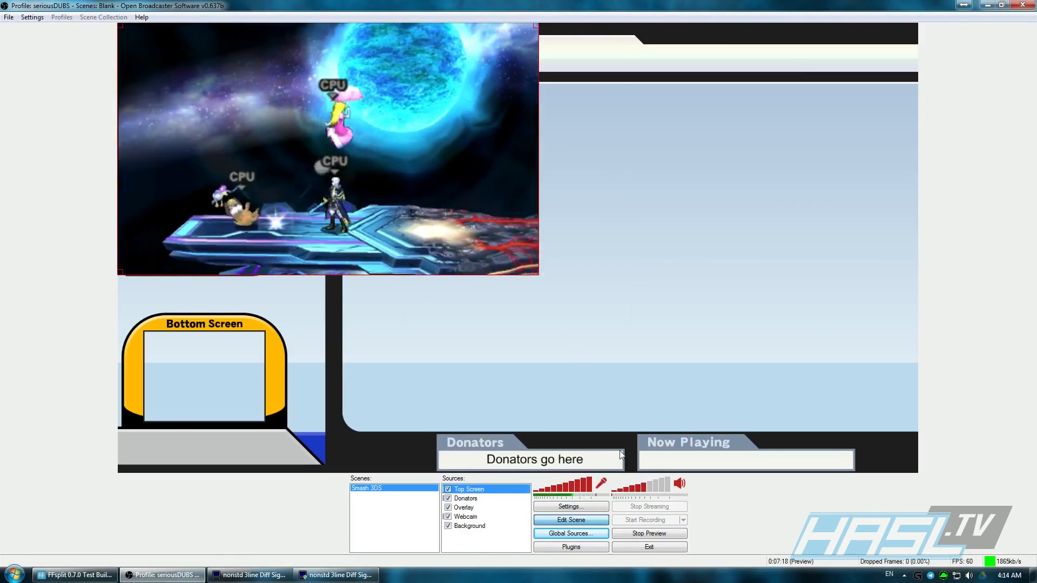
pyautogui.moveTo(366, 198); pyautogui.dragTo(597, 266)
# Add the global source Bot Screen to the Smash 3DS scene.
pyautogui.rightClick(485, 542)
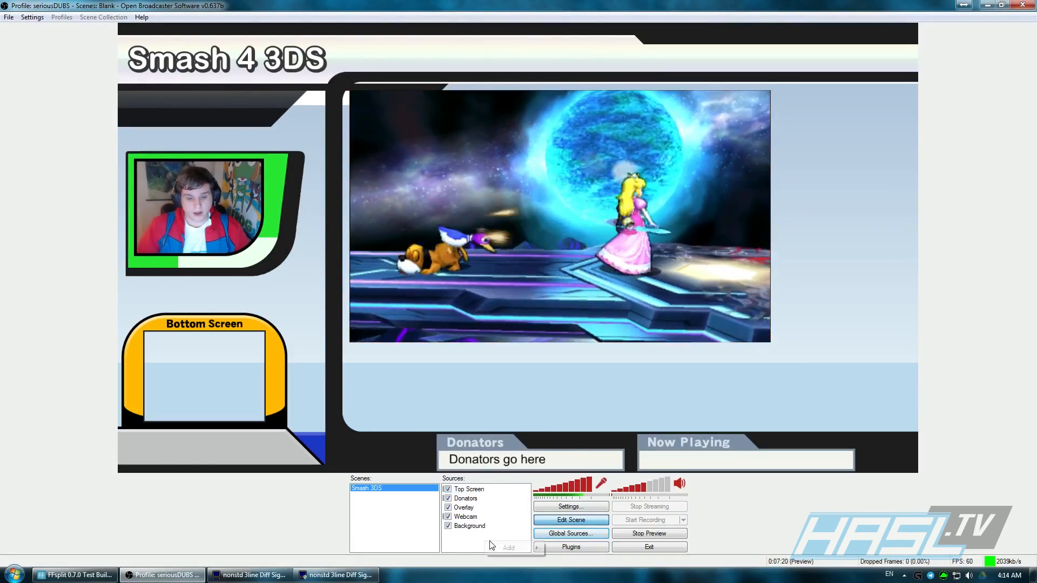
pyautogui.moveTo(518, 548)
pyautogui.moveTo(637, 513)
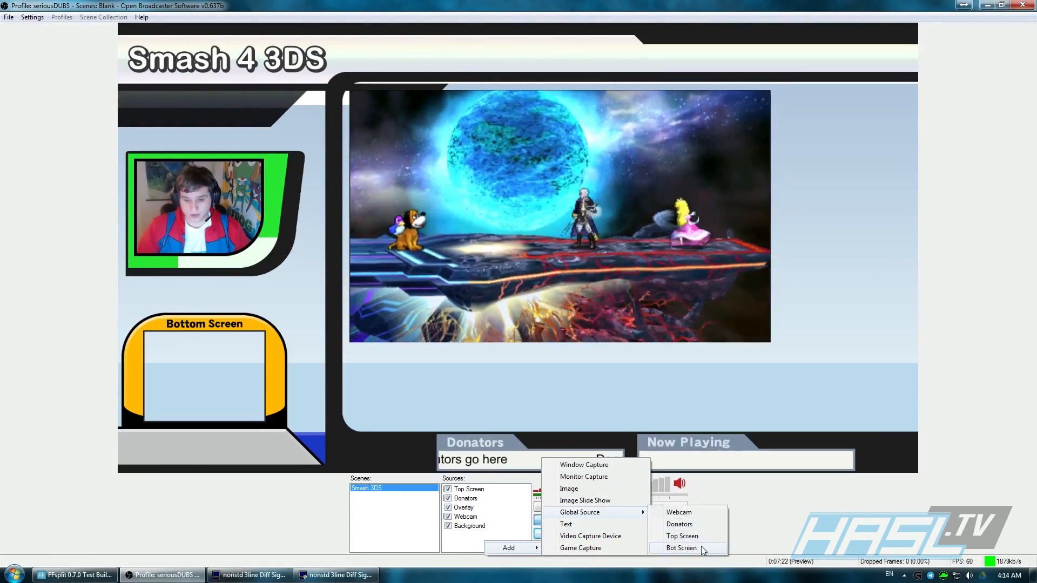
pyautogui.click(681, 546)
pyautogui.click(549, 297)
# Move the Bot Screen capture onto the overlay's Bottom Screen frame and shrink it to fit the frame's opening.
pyautogui.moveTo(303, 115); pyautogui.dragTo(393, 252)
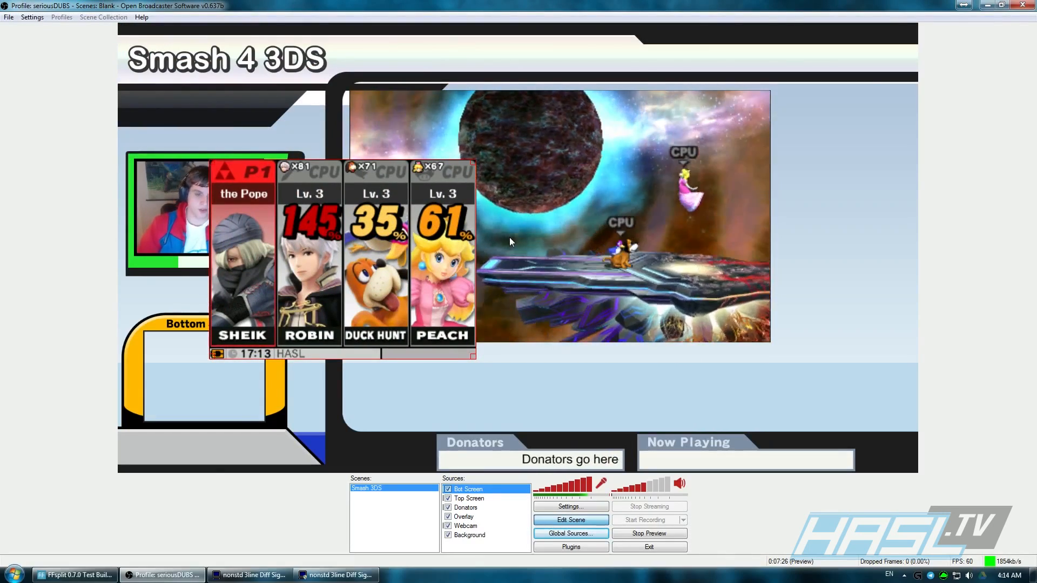
pyautogui.moveTo(474, 162); pyautogui.dragTo(507, 136)
pyautogui.moveTo(446, 256); pyautogui.dragTo(384, 317)
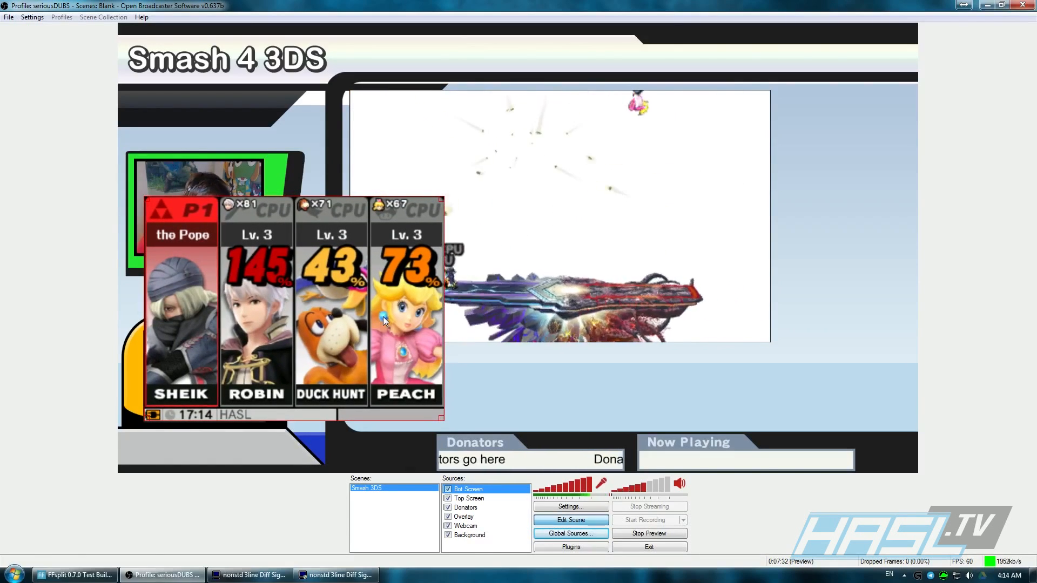
pyautogui.moveTo(442, 199); pyautogui.dragTo(257, 333)
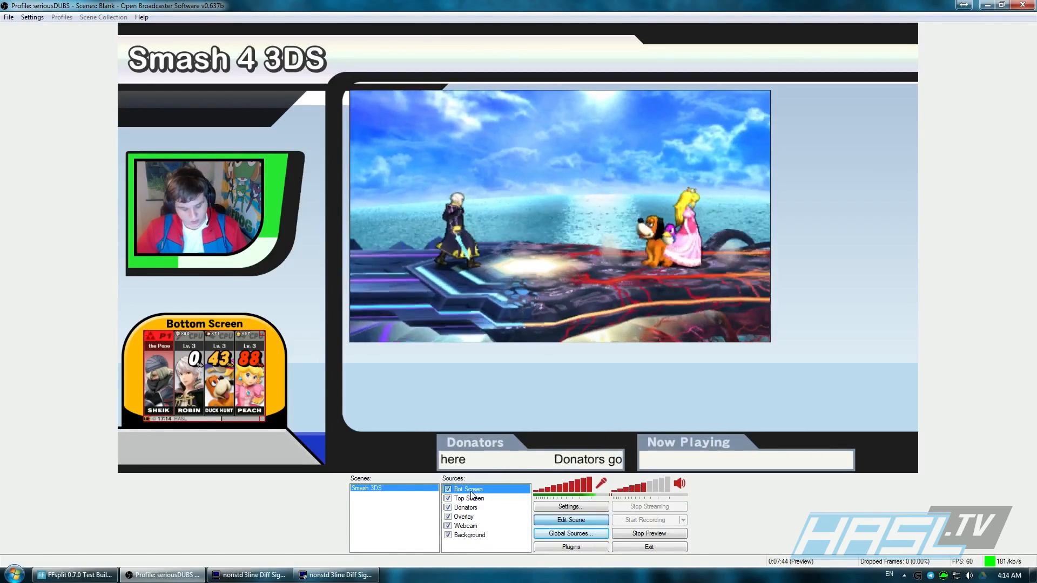
# Lower Bot Screen to directly beneath Overlay in the source order, and toggle the overlay off and on to check the layering.
pyautogui.hotkey('ctrl', 'Down')
pyautogui.hotkey('ctrl', 'Down')
pyautogui.hotkey('ctrl', 'Down')
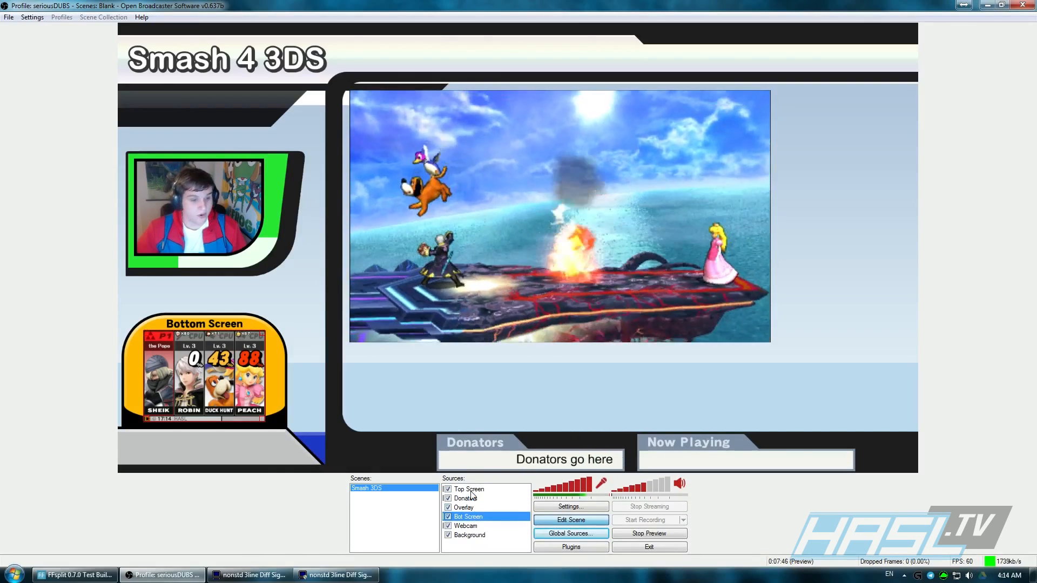
pyautogui.click(454, 509)
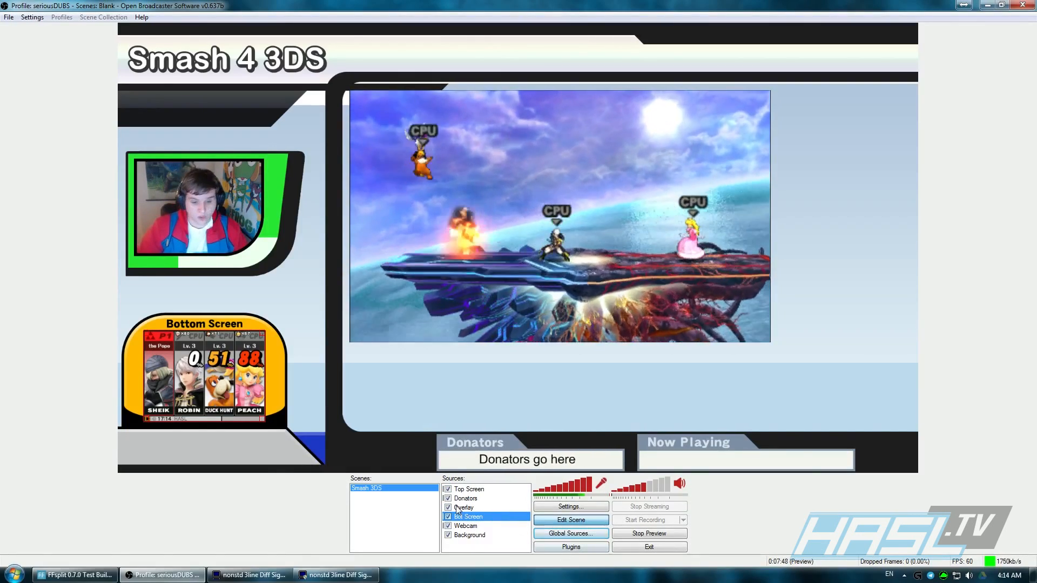
pyautogui.click(448, 508)
pyautogui.click(448, 507)
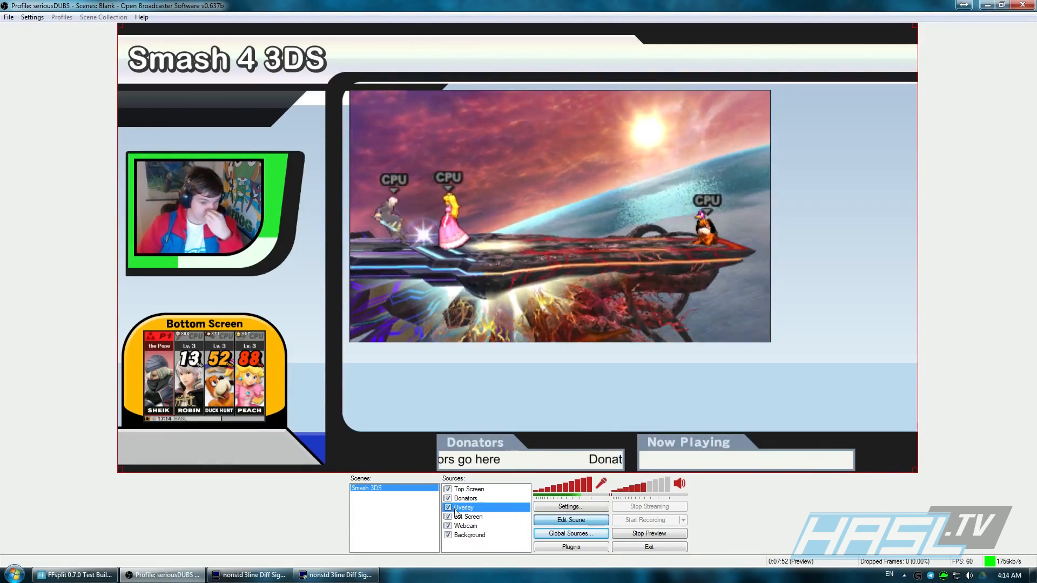
# Move the Top Screen capture to the upper-left corner of the large game area, enlarge it to cover the area, and nudge it slightly left.
pyautogui.moveTo(530, 263); pyautogui.dragTo(521, 252)
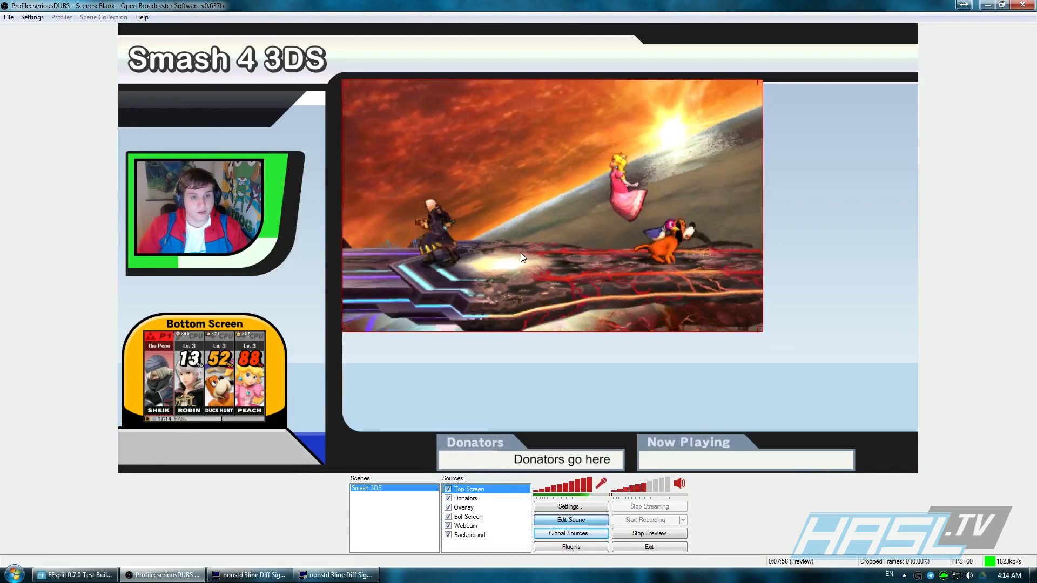
pyautogui.moveTo(756, 331); pyautogui.dragTo(926, 424)
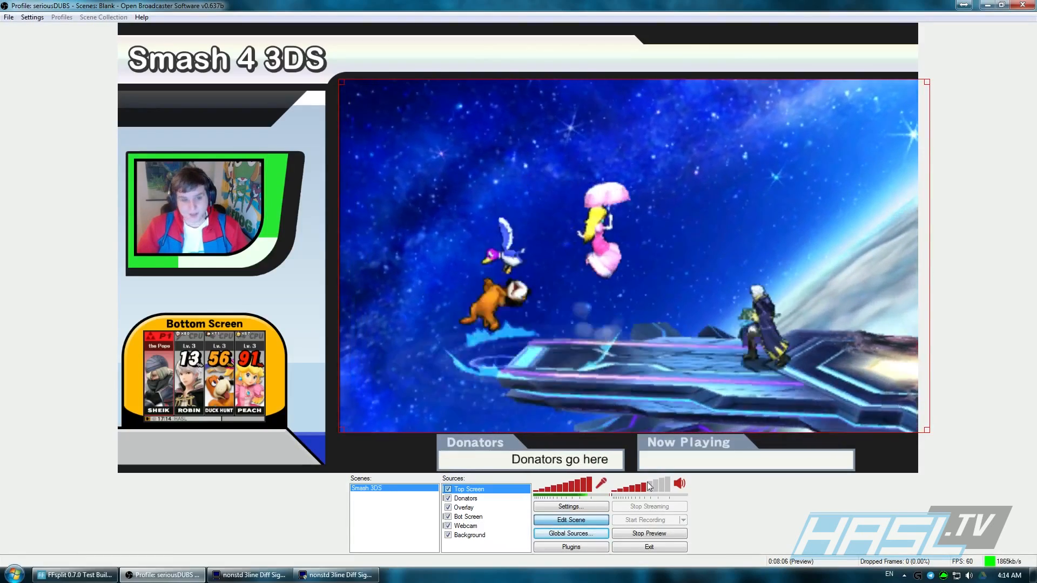
pyautogui.press('Left')
pyautogui.press('Left')
pyautogui.press('Left')
pyautogui.press('Left')
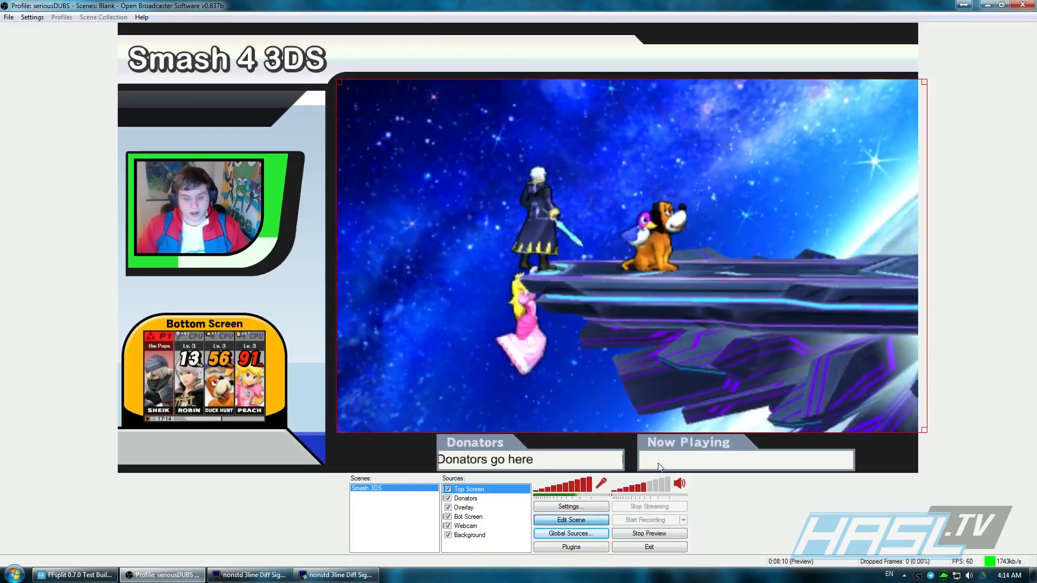
# Lower Top Screen to directly beneath Overlay in the source order and leave scene editing.
pyautogui.hotkey('ctrl', 'Down')
pyautogui.hotkey('ctrl', 'Down')
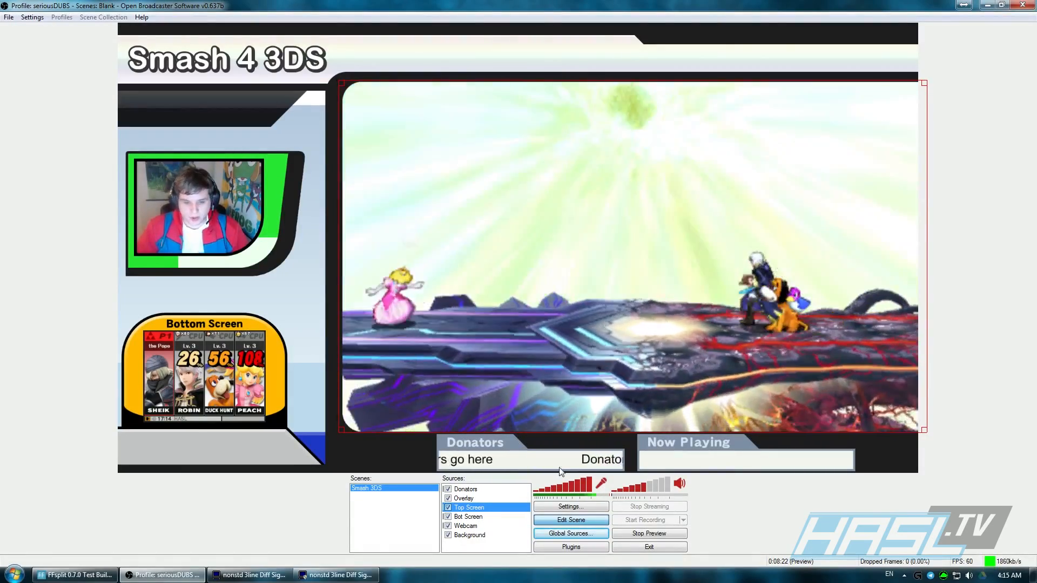
pyautogui.click(579, 520)
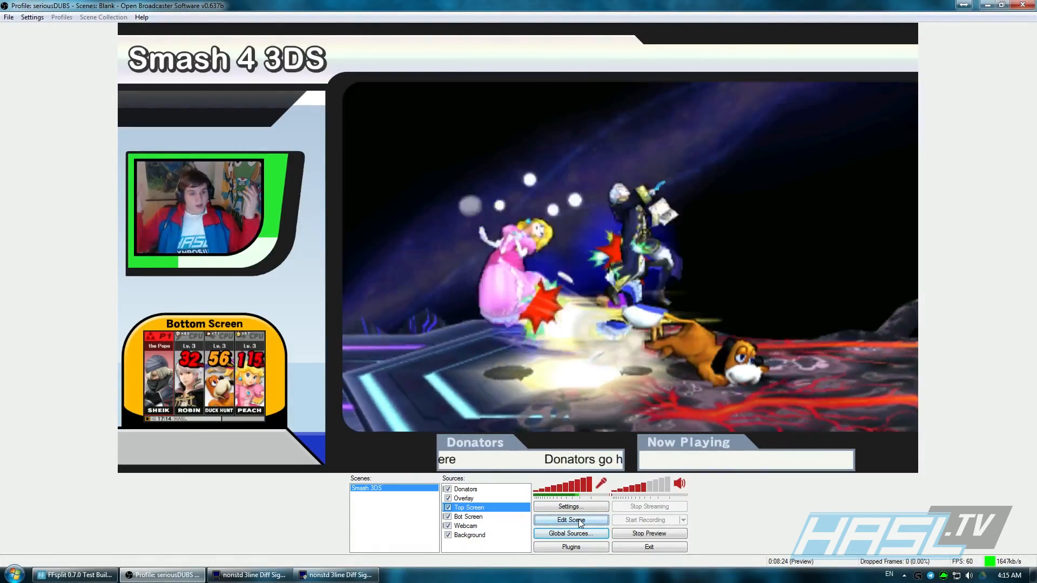